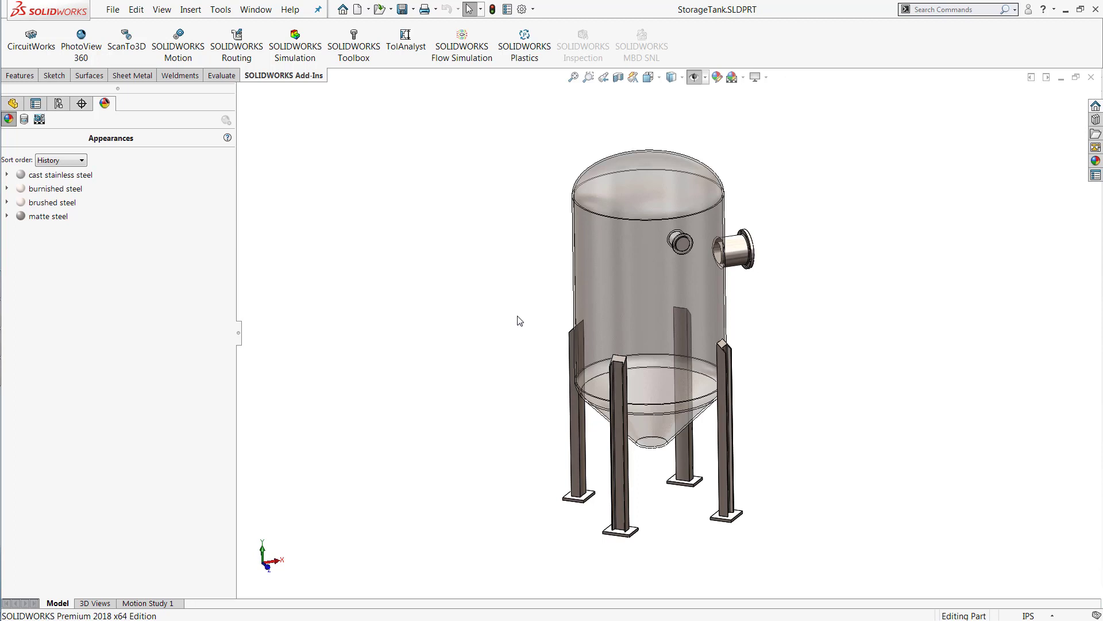
Load the SOLIDWORKS Flow Simulation add-in and show its commands.
click(455, 60)
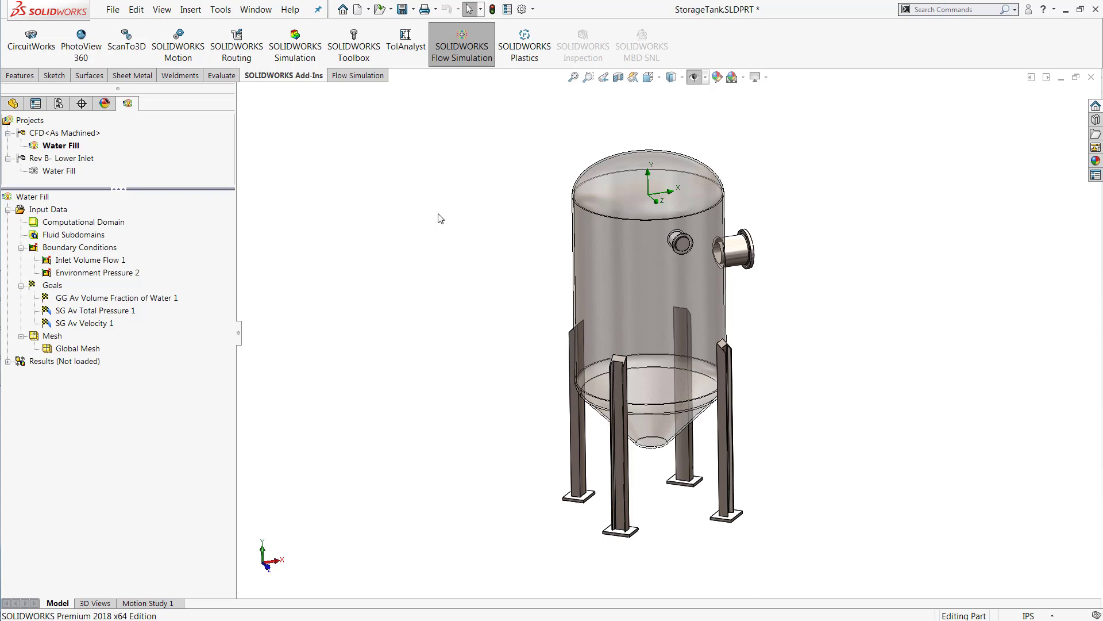
click(370, 75)
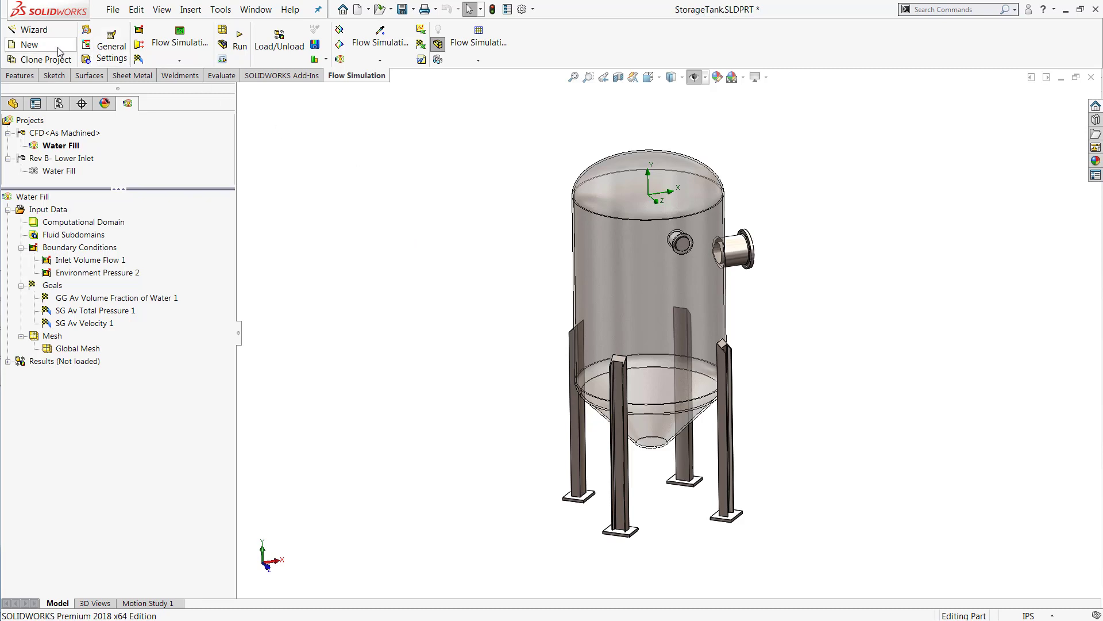
Start a new flow project with the Wizard, name it "Free Surface", and continue to the analysis type settings.
click(34, 29)
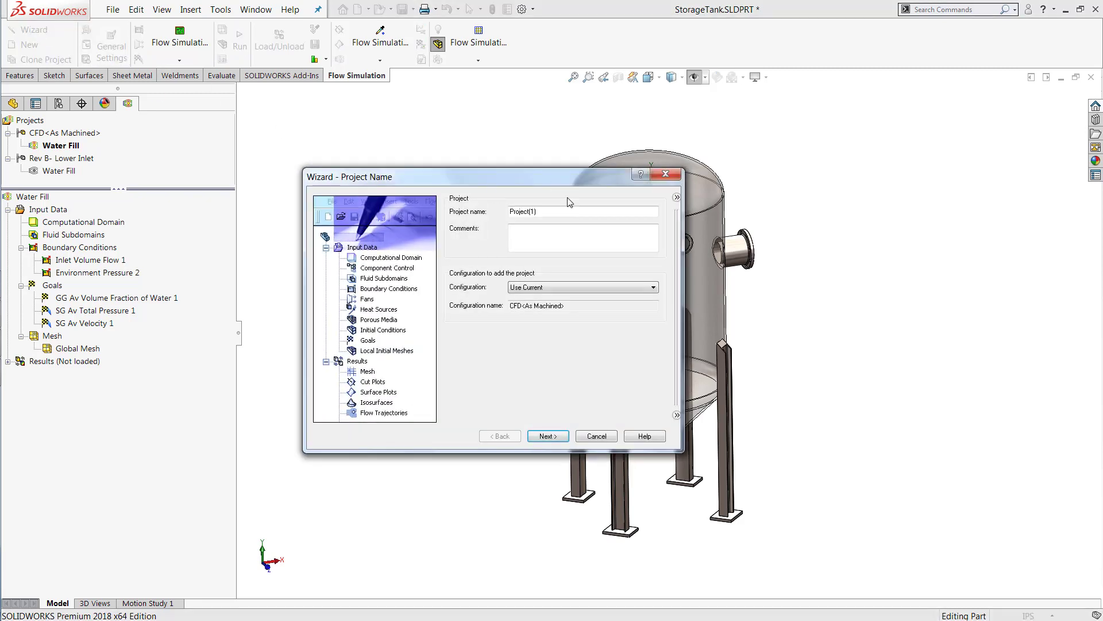
text(Free Surface)
click(555, 442)
click(553, 439)
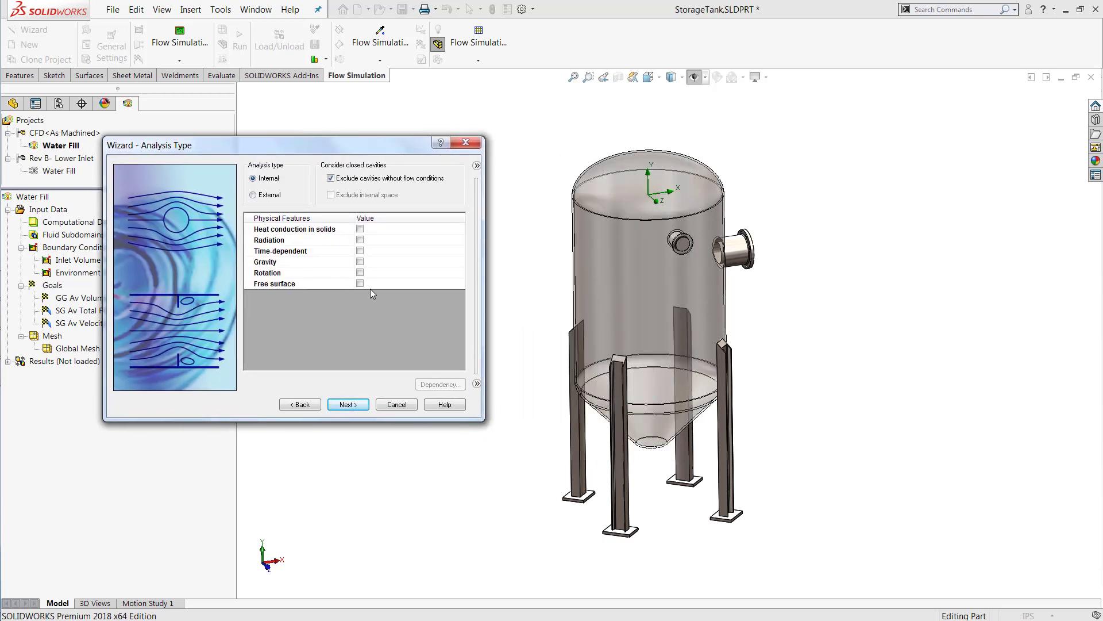
Enable the free surface feature with time dependence, using a 30 s total analysis time and a 1 s output time step.
click(360, 283)
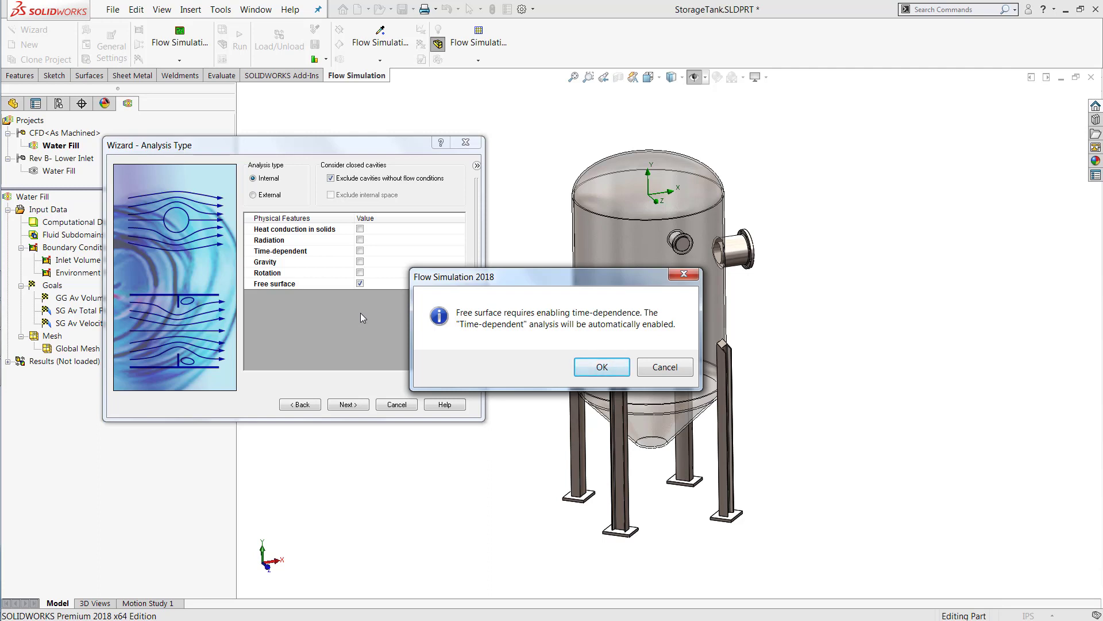
click(601, 367)
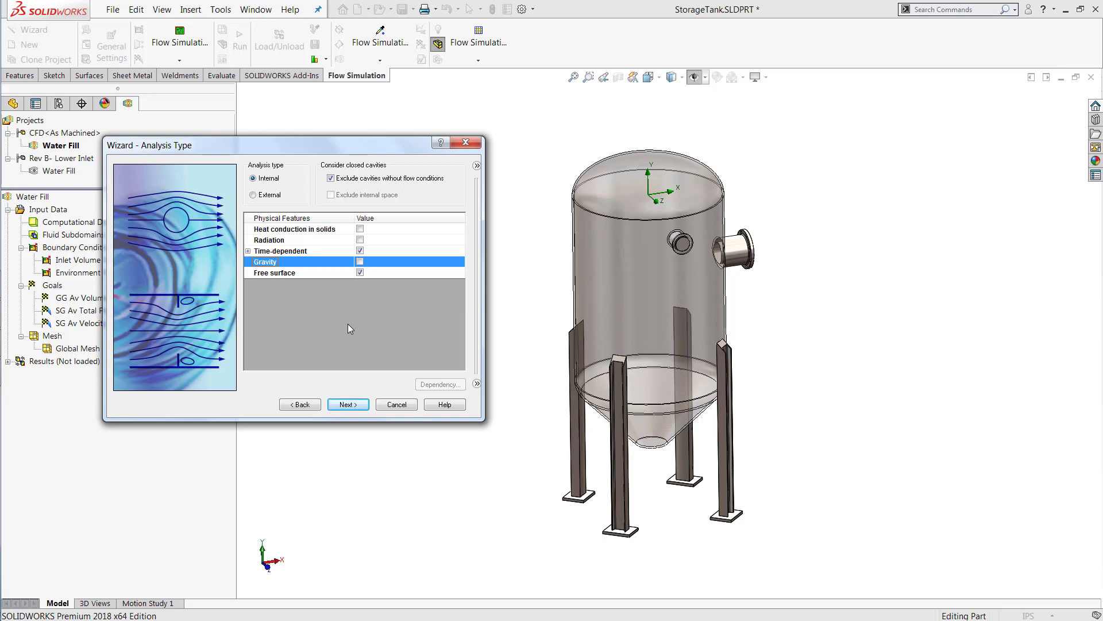
click(249, 251)
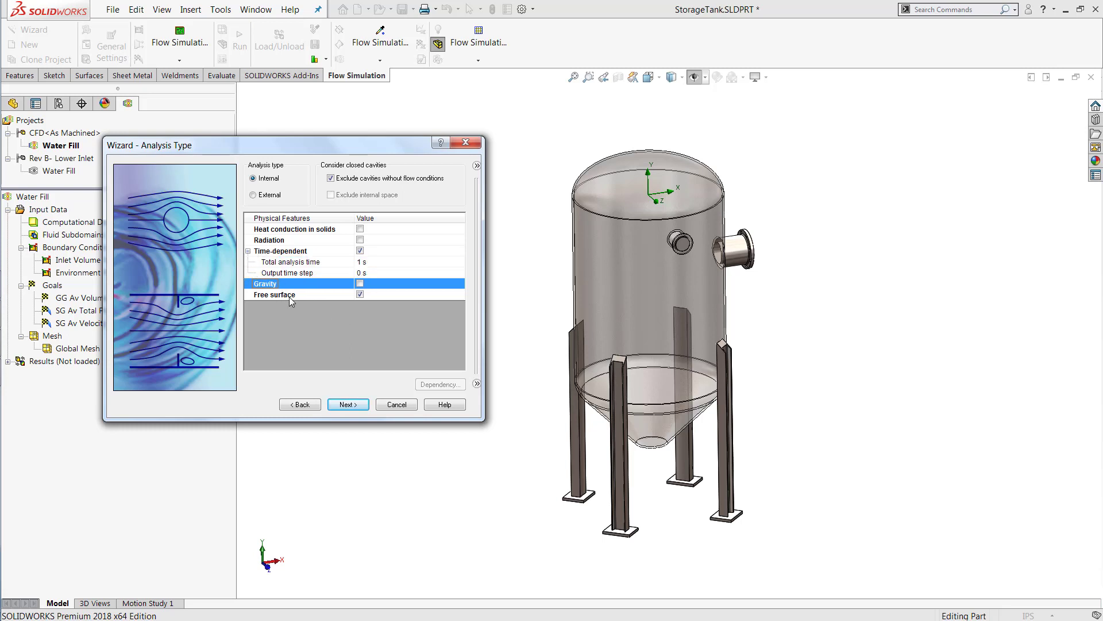
click(381, 265)
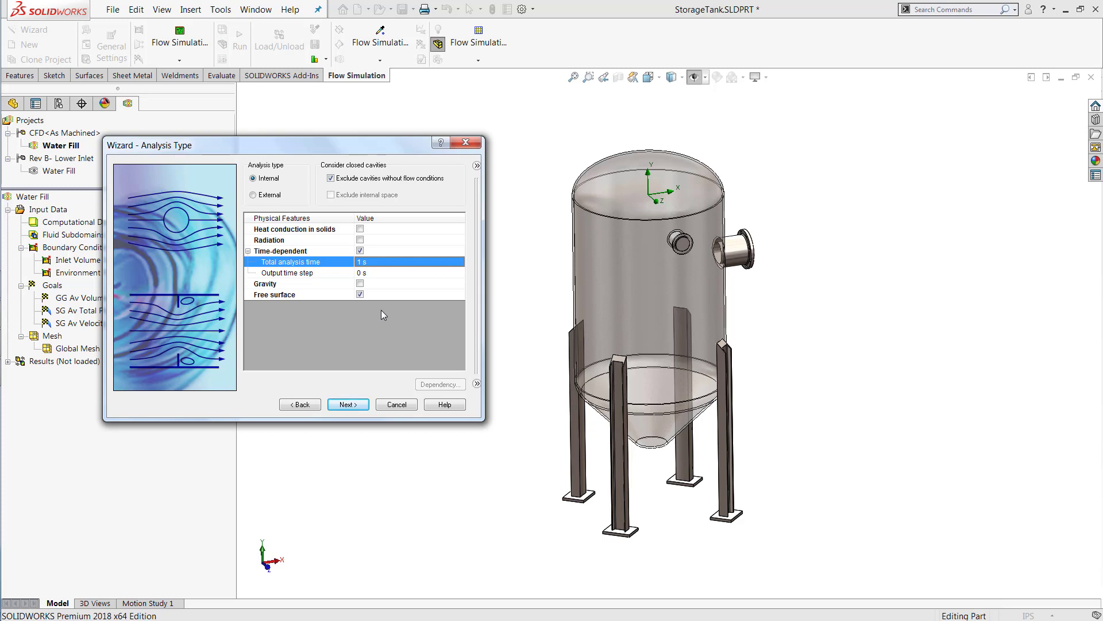
text(30)
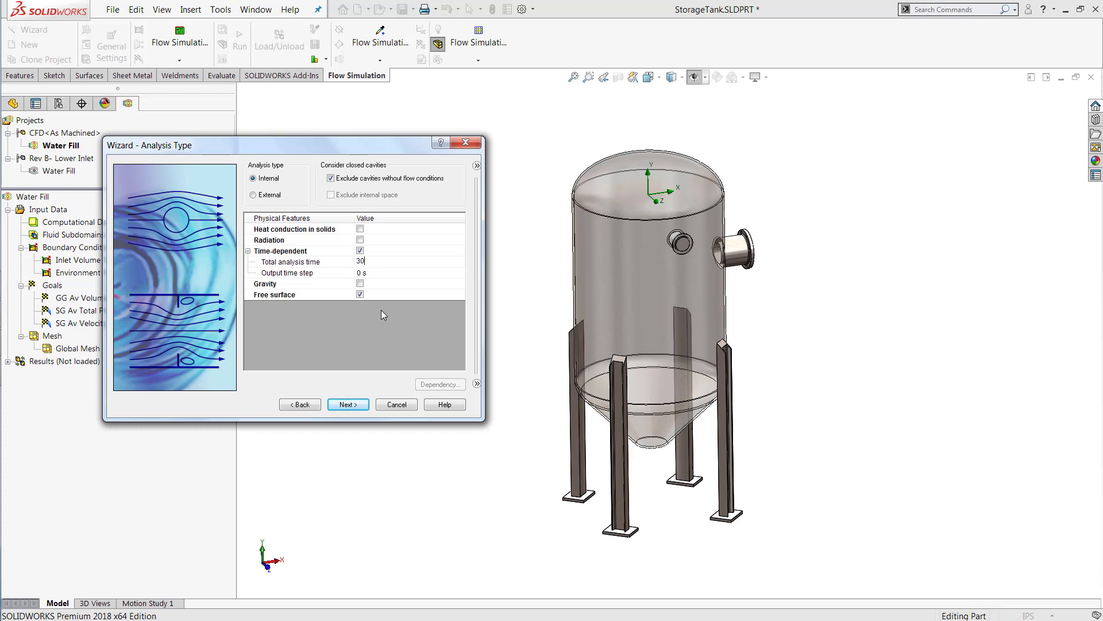
click(379, 273)
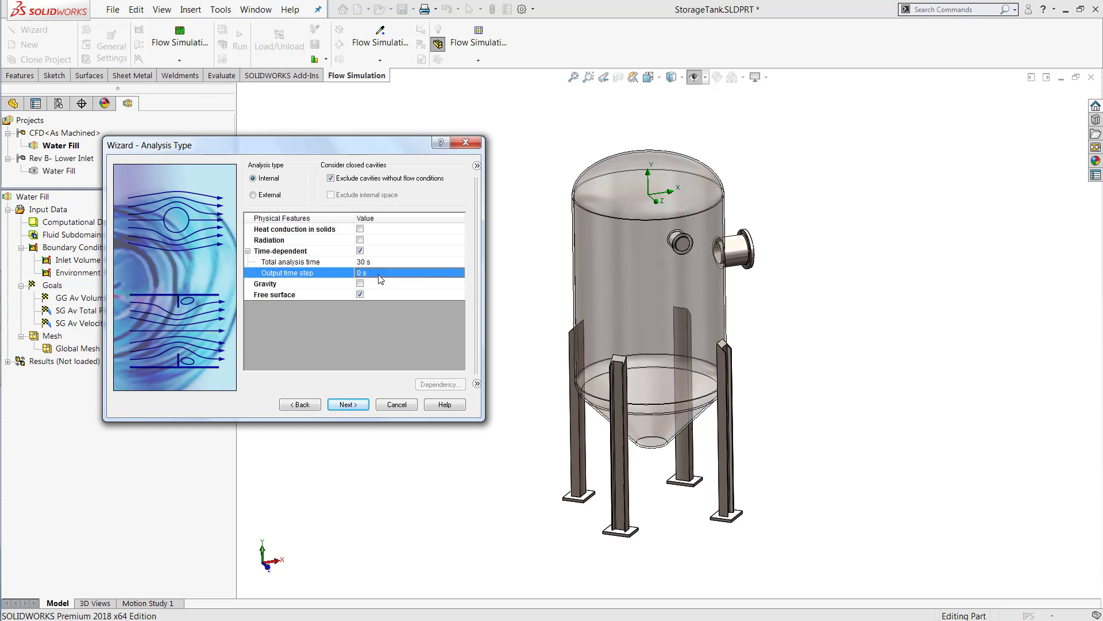
text(1)
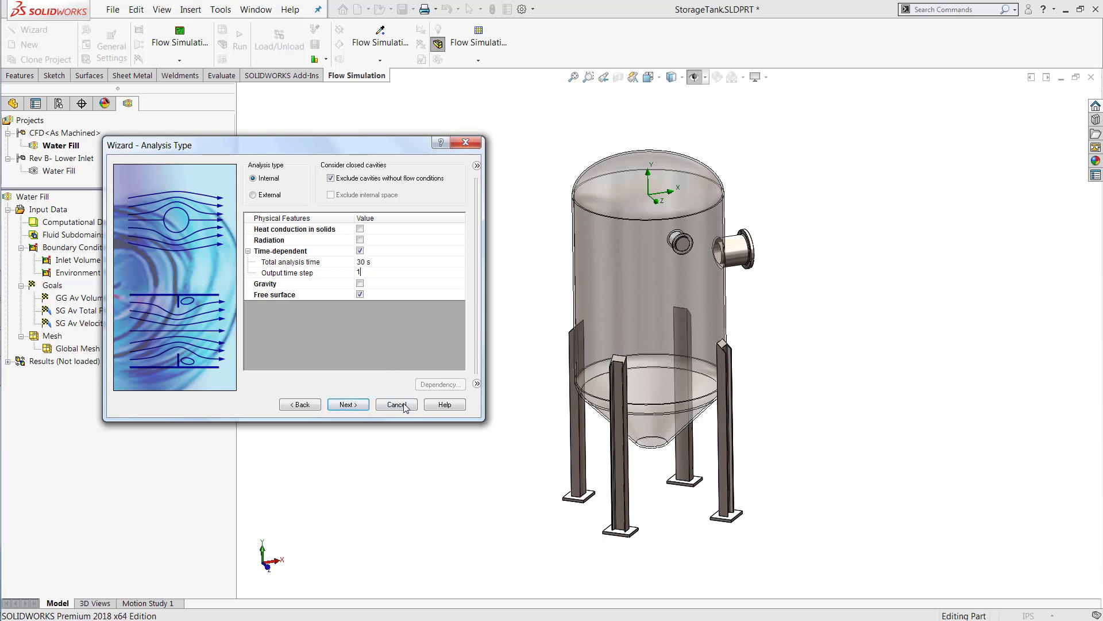
click(363, 407)
click(350, 405)
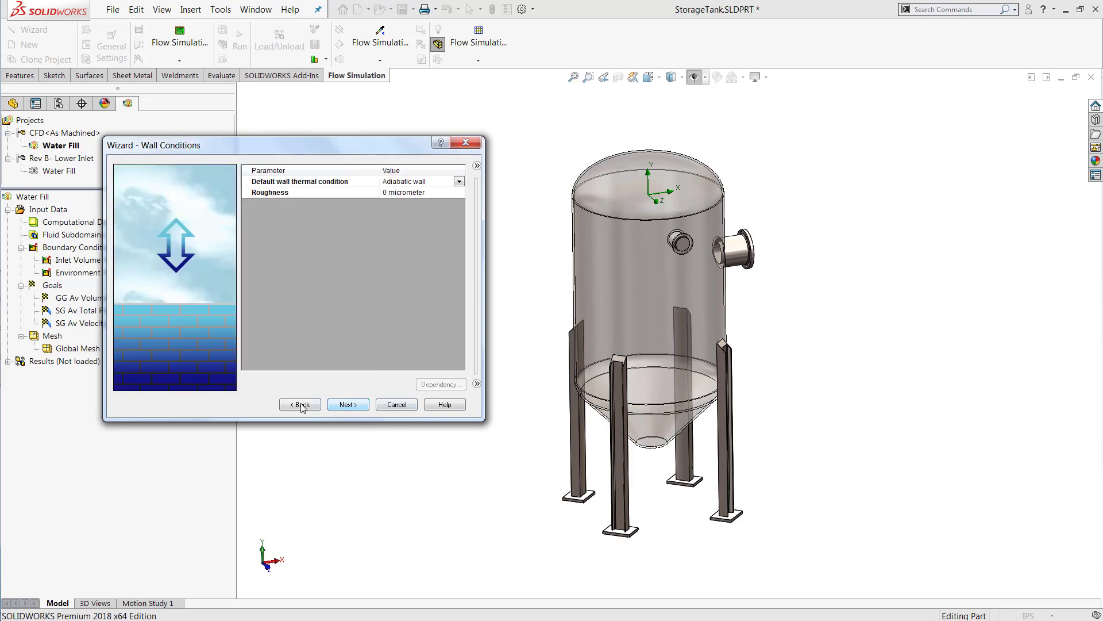
Add Water from the pre-defined liquids and Air from the pre-defined gases as project fluids, then continue to the initial conditions.
click(297, 404)
double_click(264, 192)
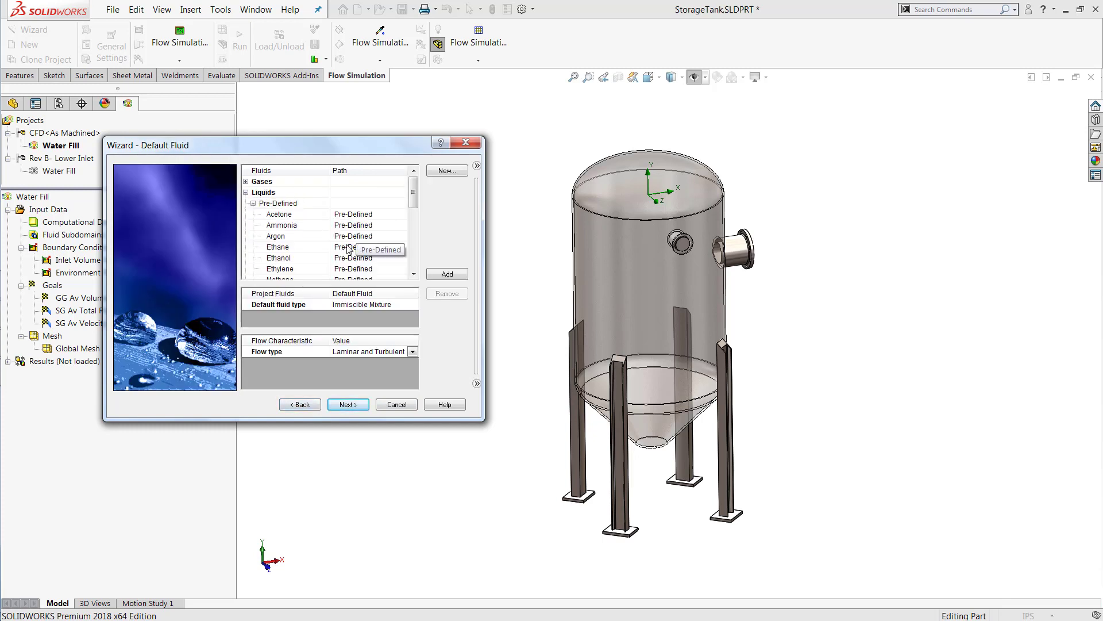
mouse_move(415, 205)
mouse_down()
mouse_move(416, 258)
mouse_move(413, 191)
mouse_up()
click(440, 274)
click(246, 182)
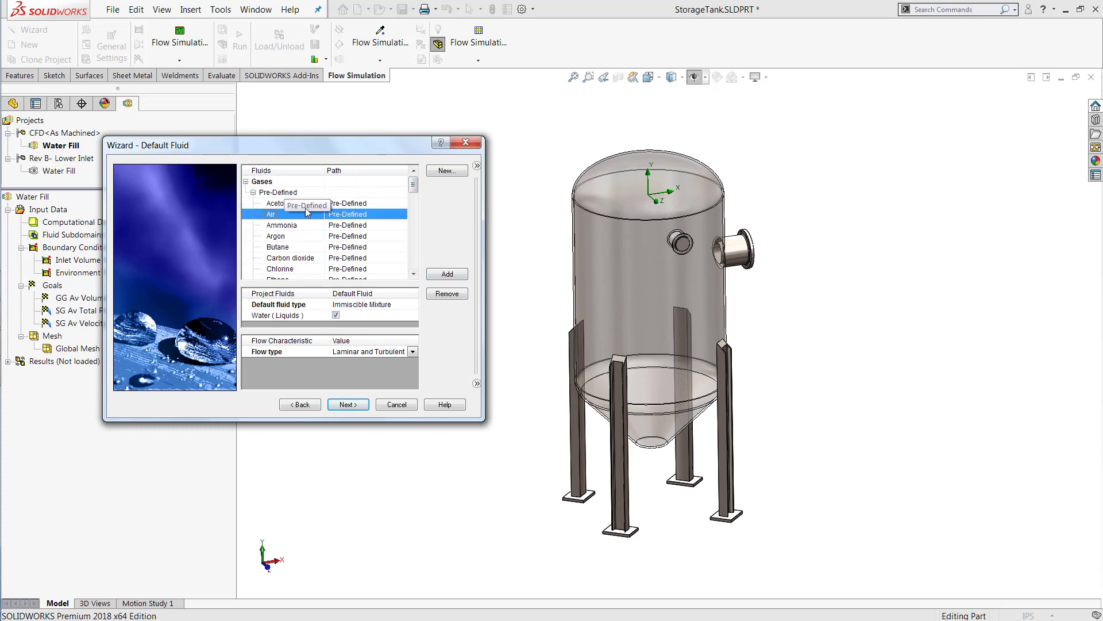
click(459, 281)
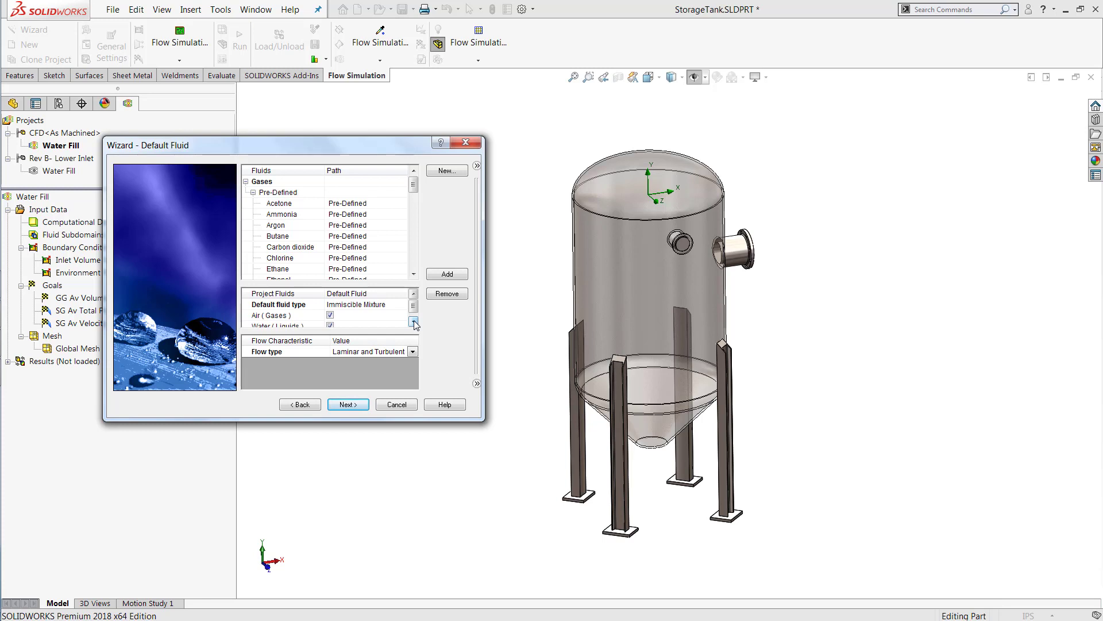
click(361, 406)
click(361, 407)
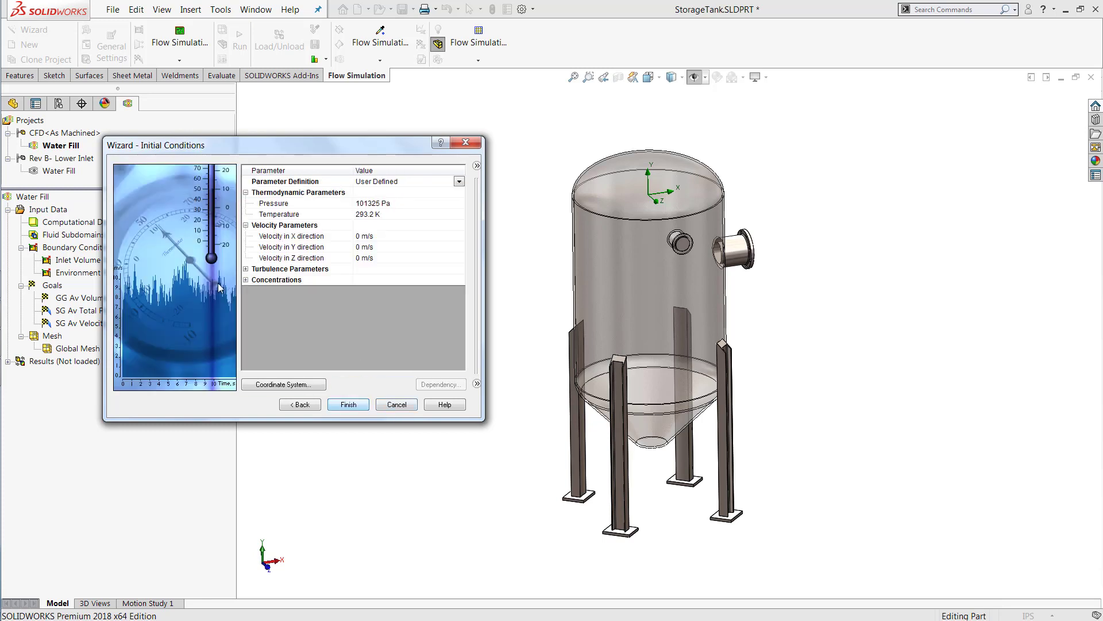
Set the initial fluid concentration to Air, then close the Wizard without creating the project.
click(246, 280)
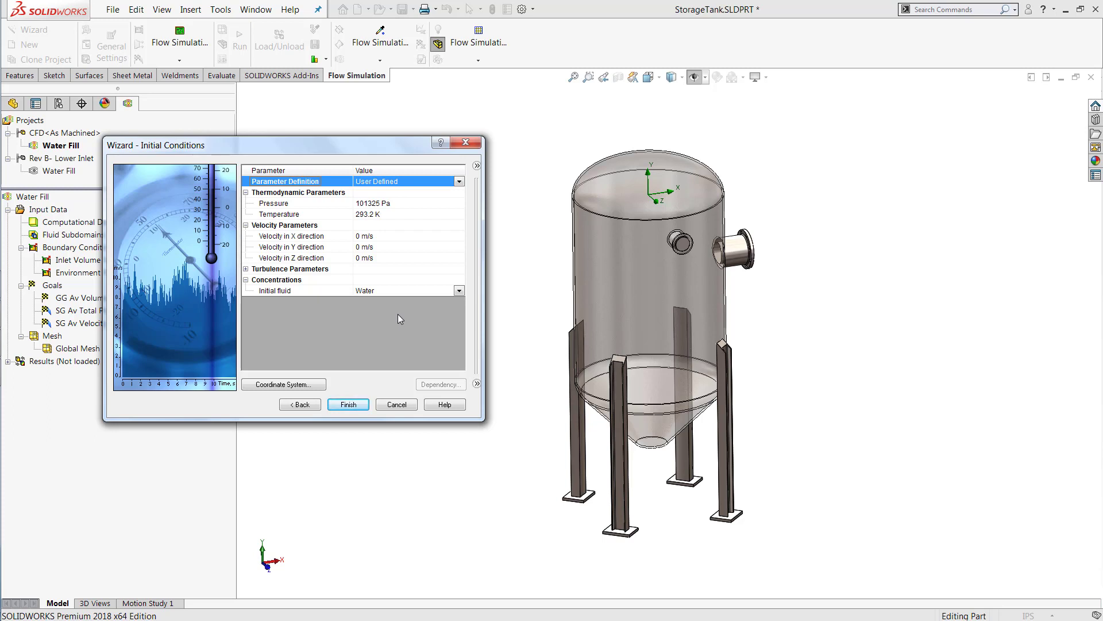
click(458, 291)
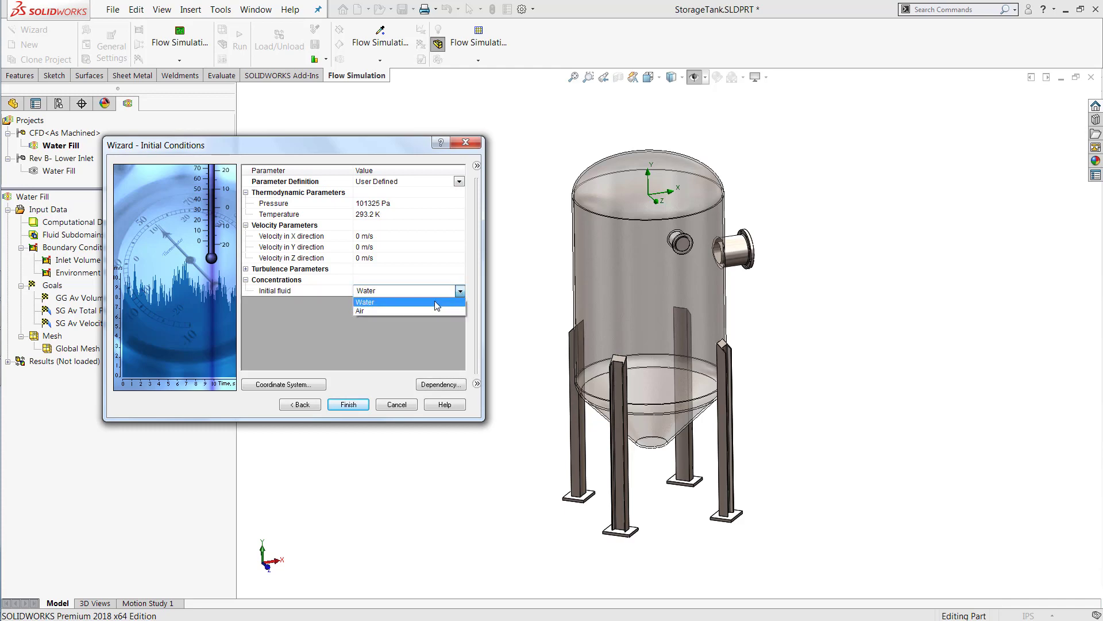
click(374, 302)
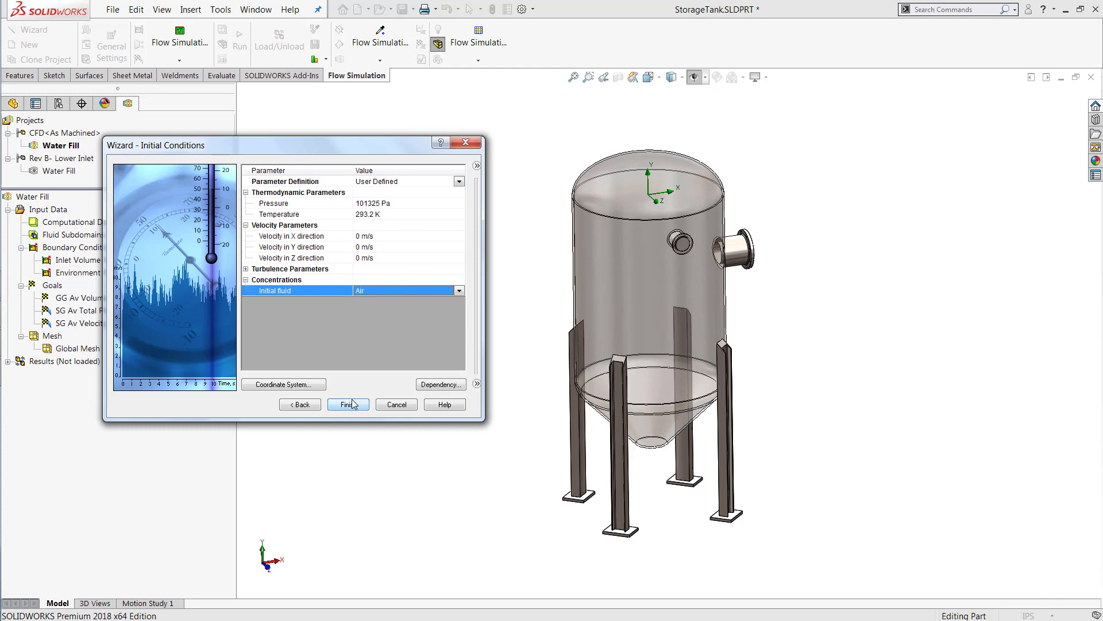
click(466, 143)
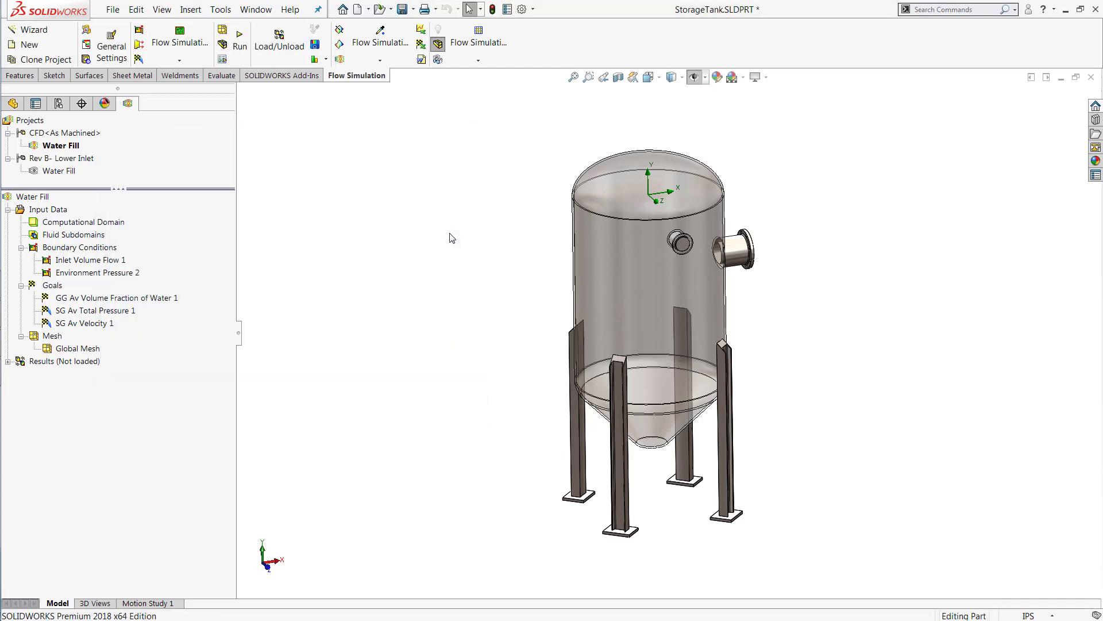
Examine the Inlet Volume Flow 1 definition on the large nozzle, including its flow rate and substance concentration options, and leave it unedited.
middle_drag(403, 262, 480, 290)
click(99, 267)
right_click(99, 267)
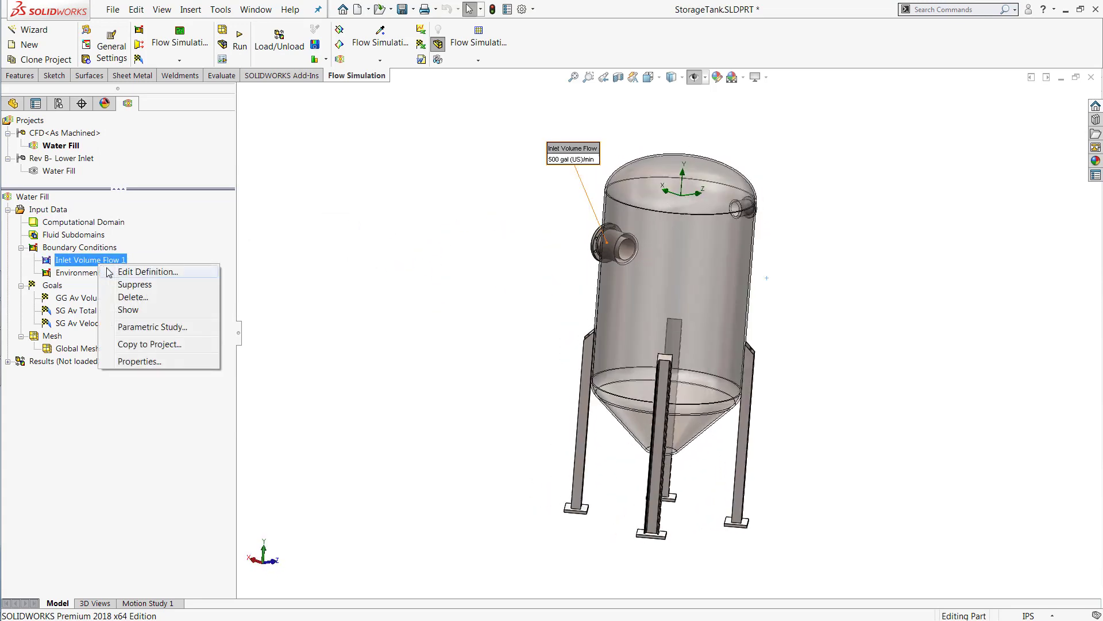
click(118, 271)
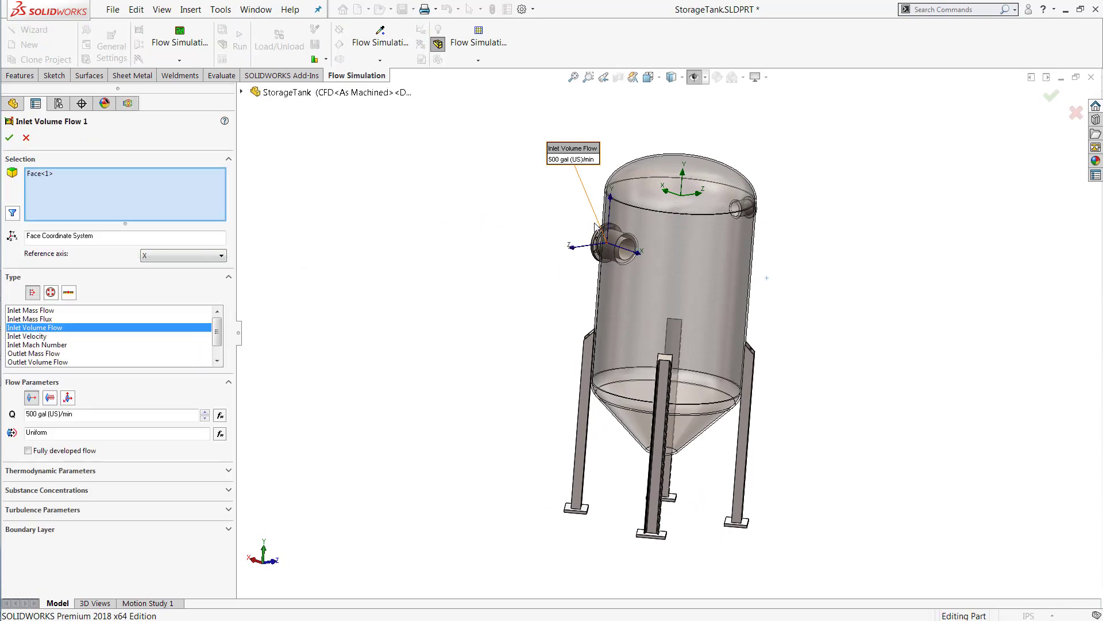
scroll(592, 261, down, 5)
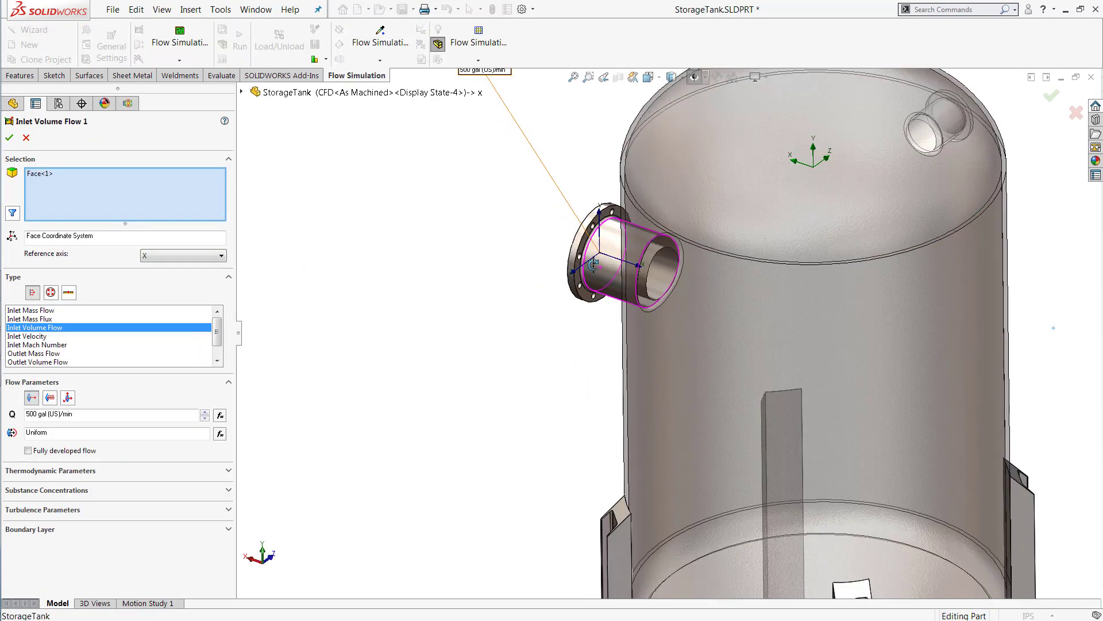
middle_drag(537, 256, 567, 236)
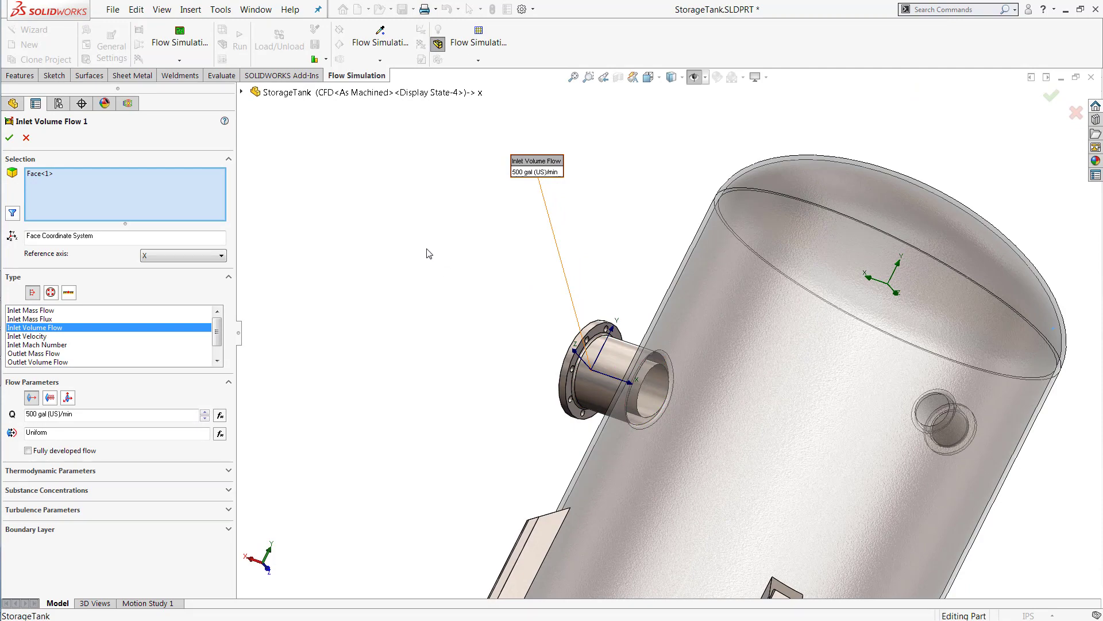
middle_drag(615, 193, 524, 127)
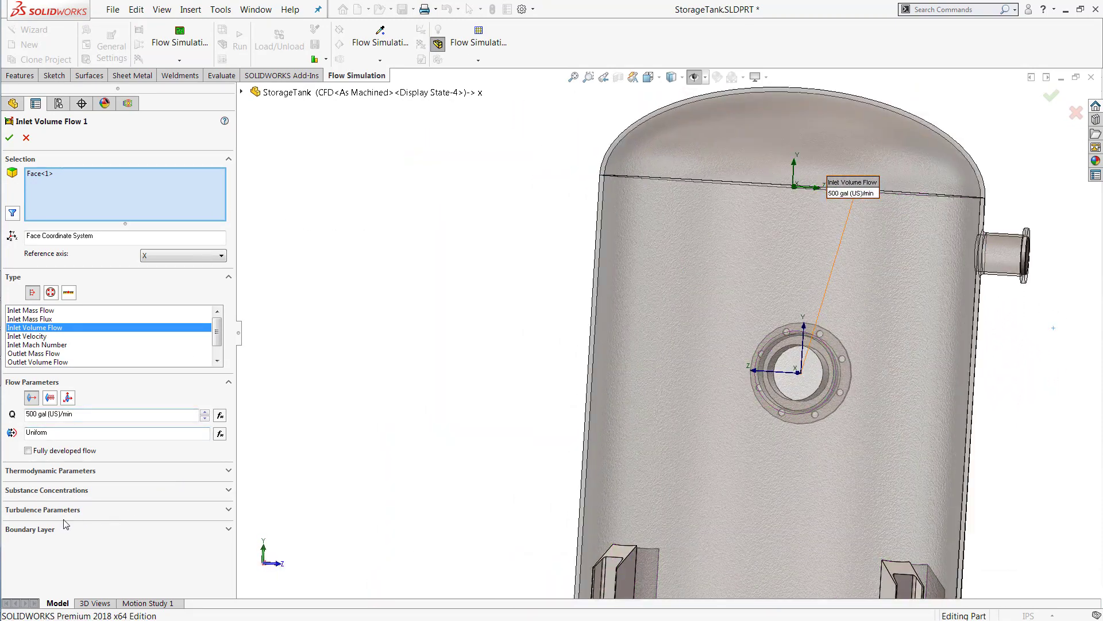
click(64, 494)
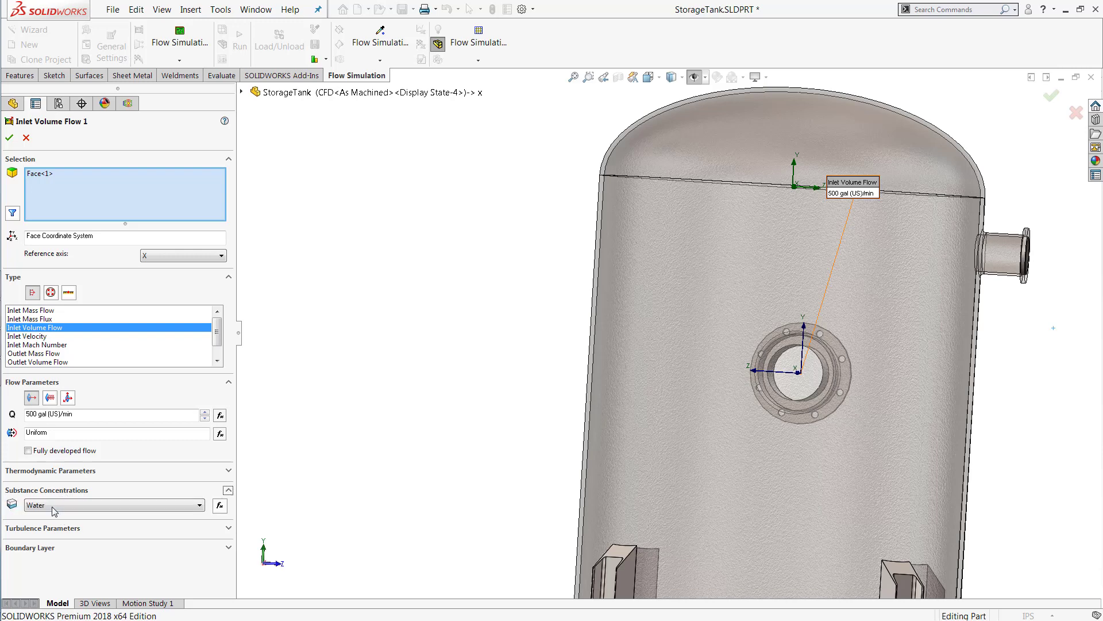
click(122, 505)
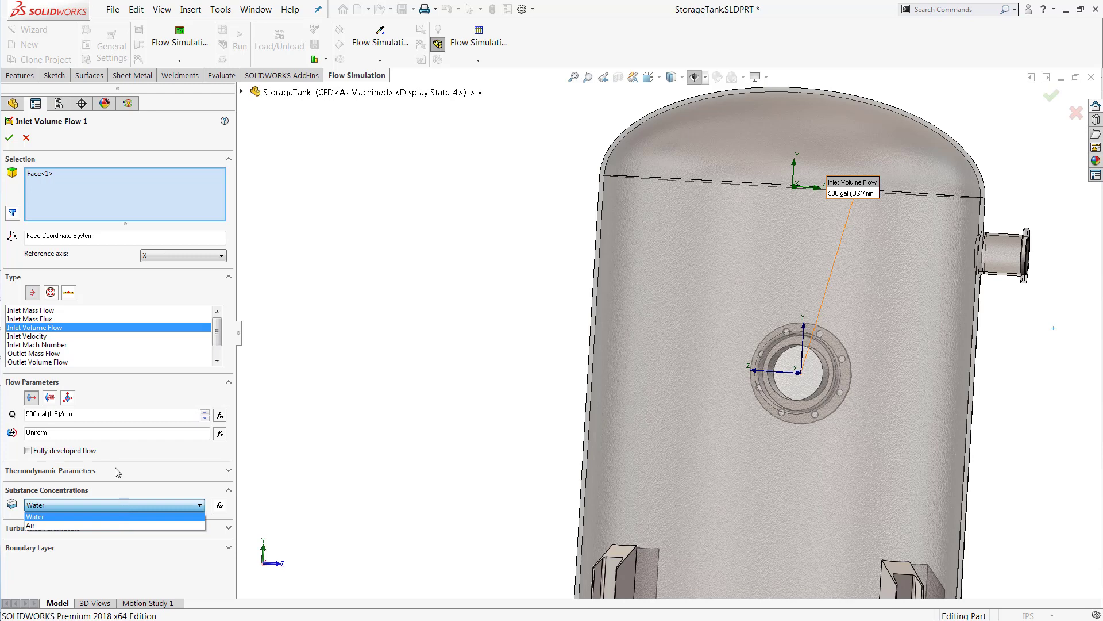
click(29, 139)
click(26, 138)
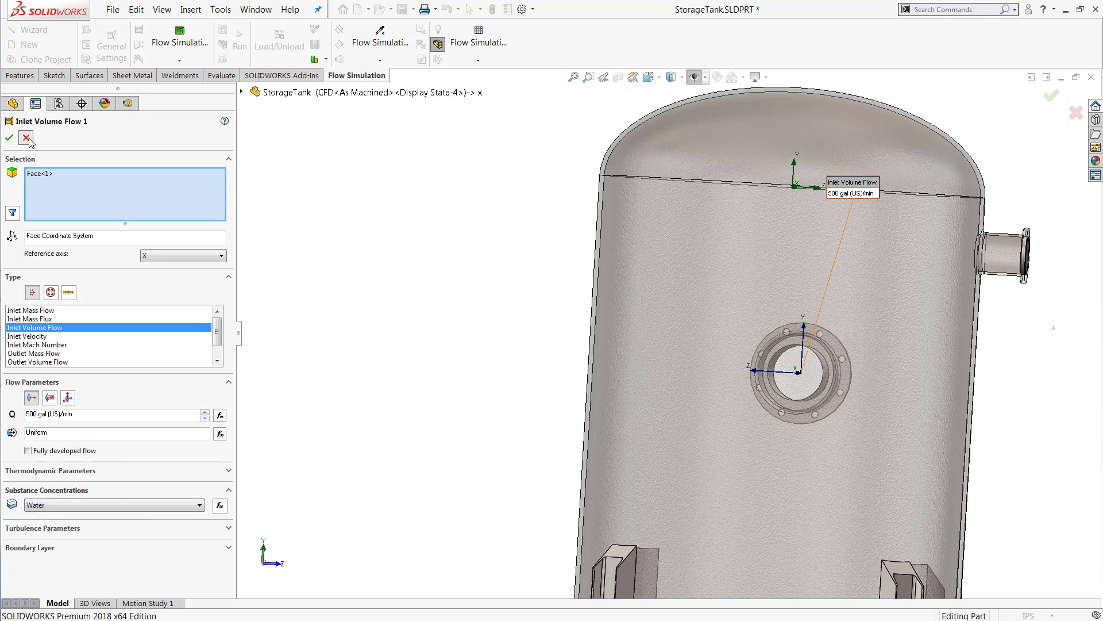
Examine the Environment Pressure 2 definition on the small nozzle, including its thermodynamic parameters and substance concentration, and leave it unedited.
middle_drag(431, 168, 810, 220)
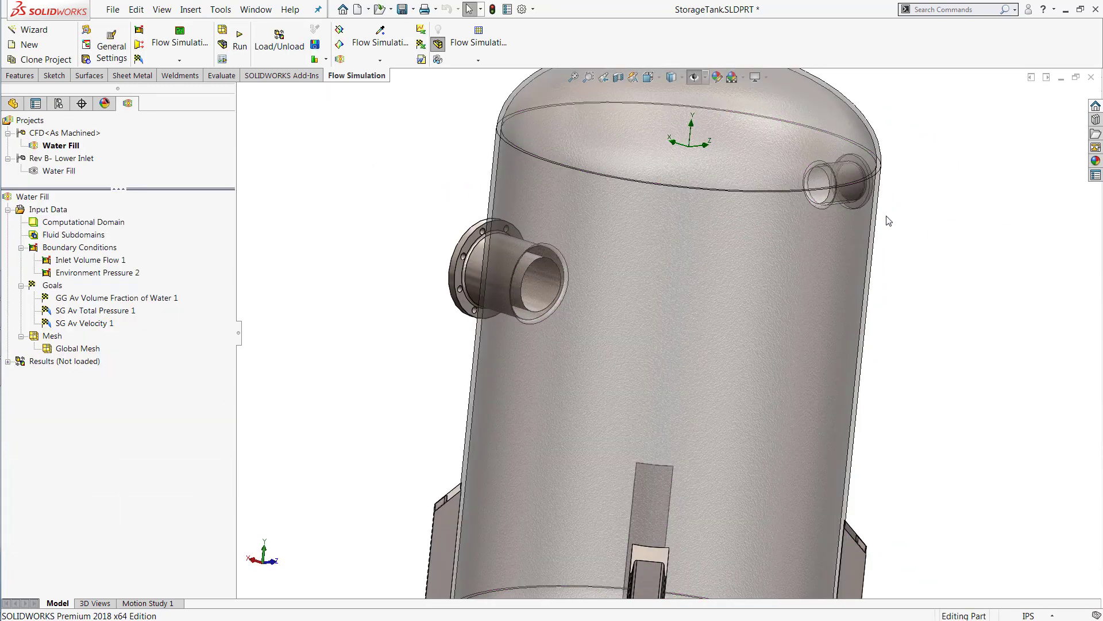
right_click(92, 272)
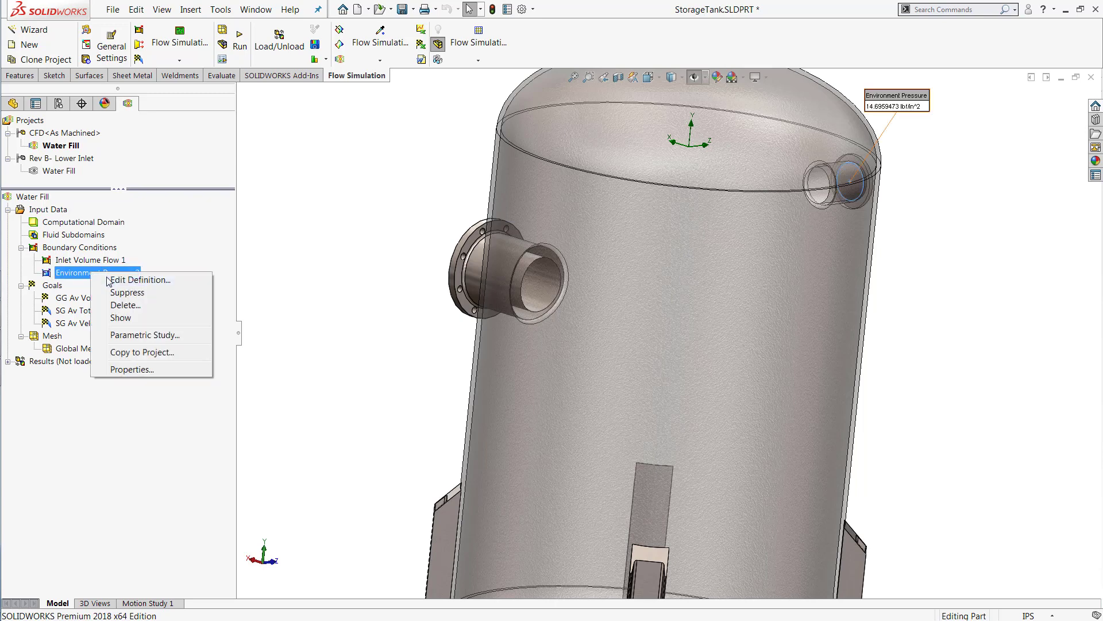
click(138, 280)
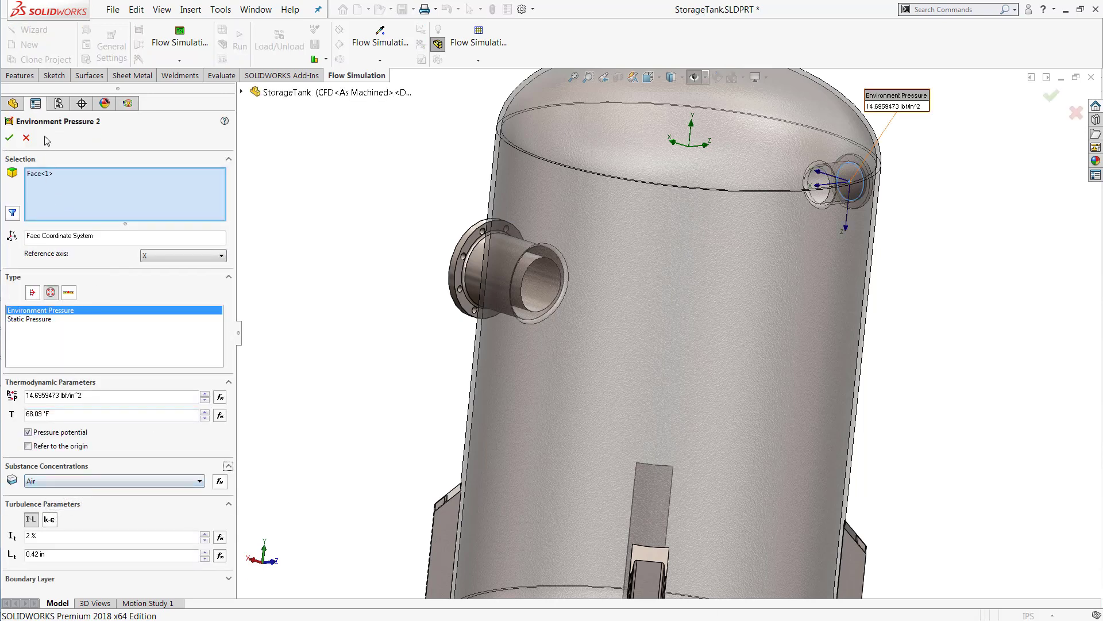
click(26, 142)
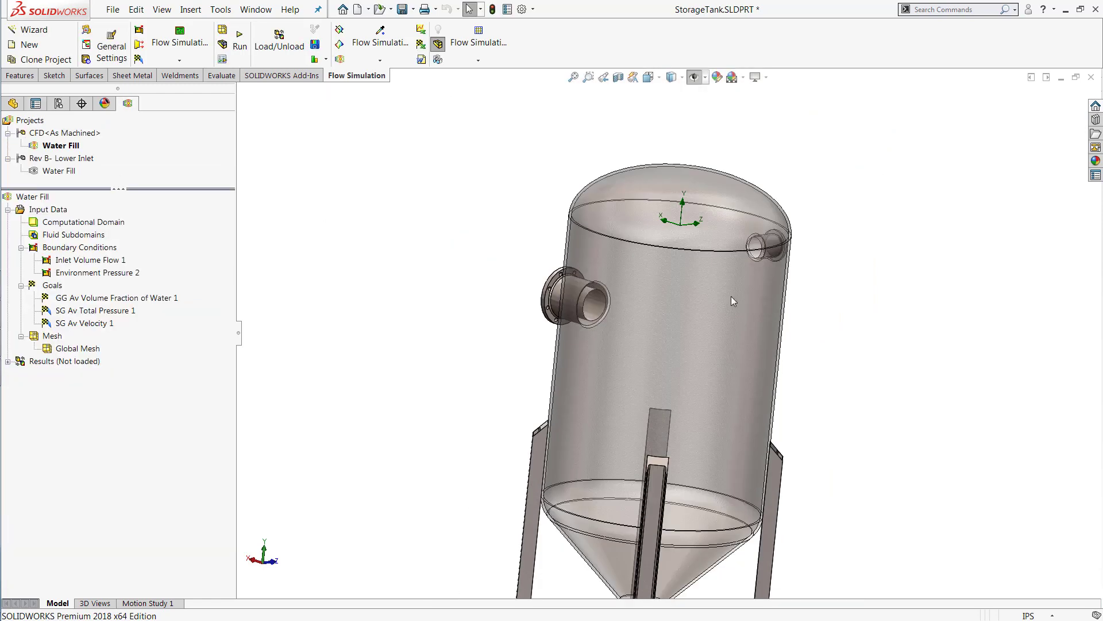
Examine the Finishing, Saving and Solving settings in the Calculation Control Options, and close them without changes.
middle_drag(731, 296, 739, 327)
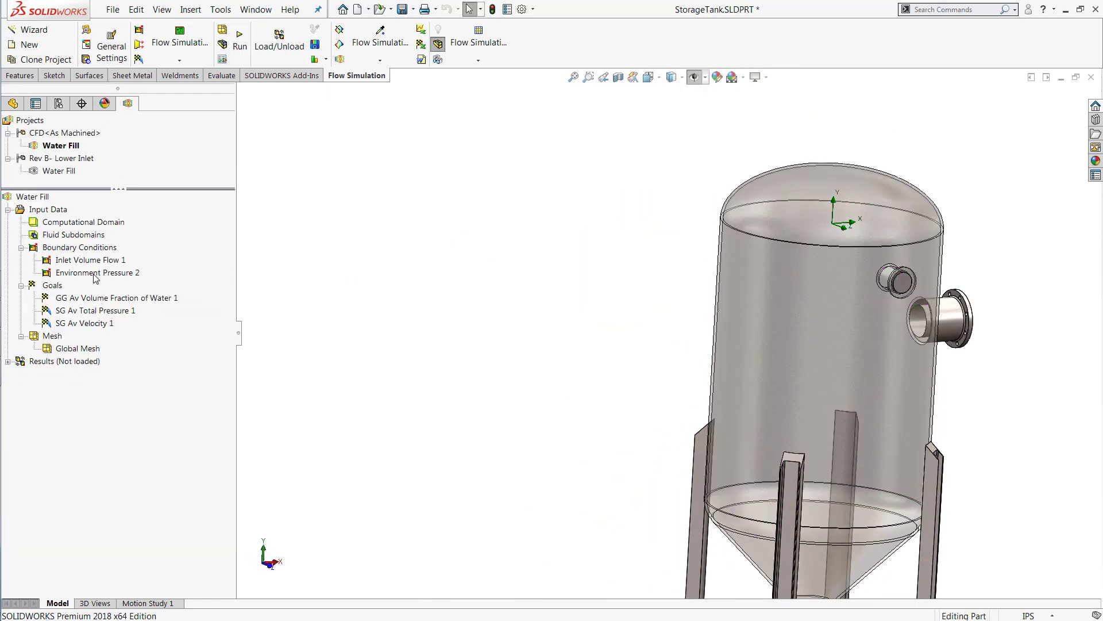
scroll(603, 326, up, 2)
mouse_move(603, 327)
middle_down()
mouse_move(596, 375)
mouse_move(596, 339)
middle_up()
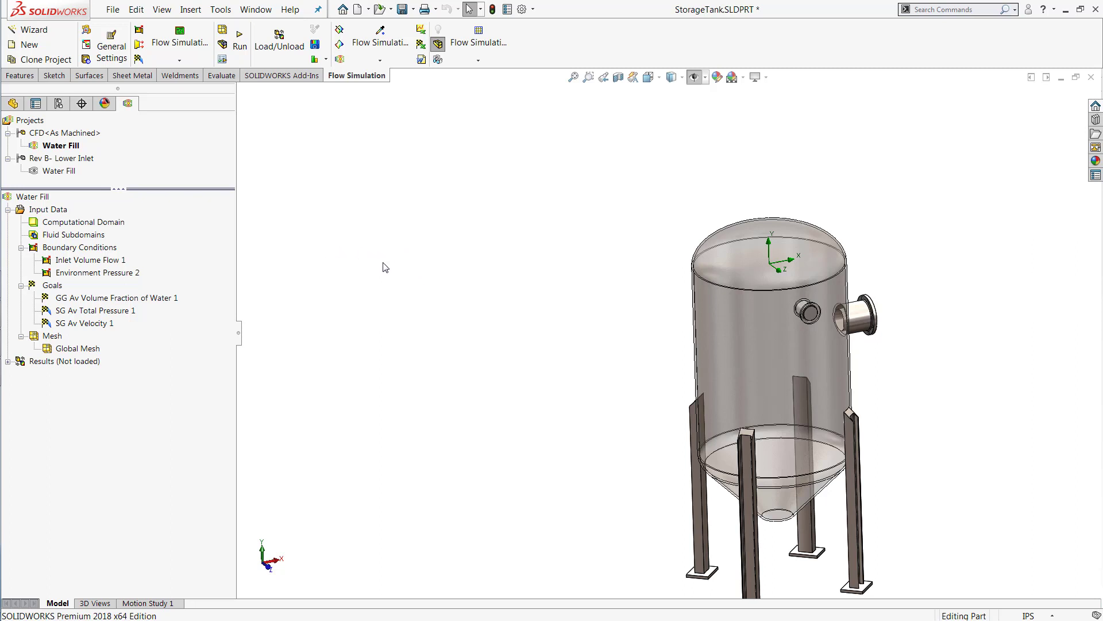
right_click(48, 211)
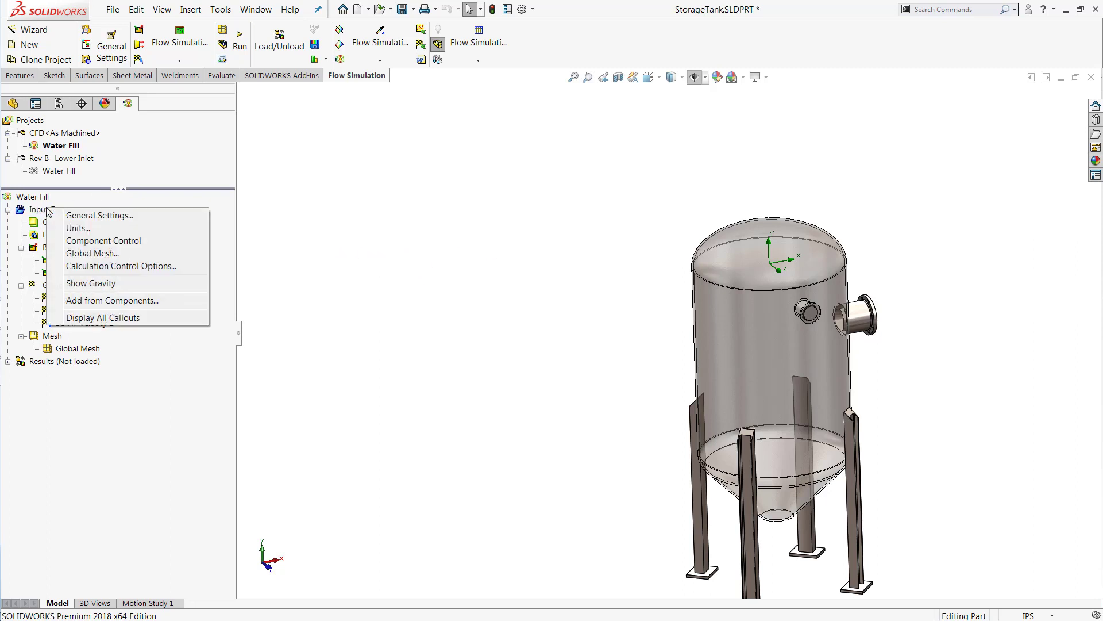
click(120, 265)
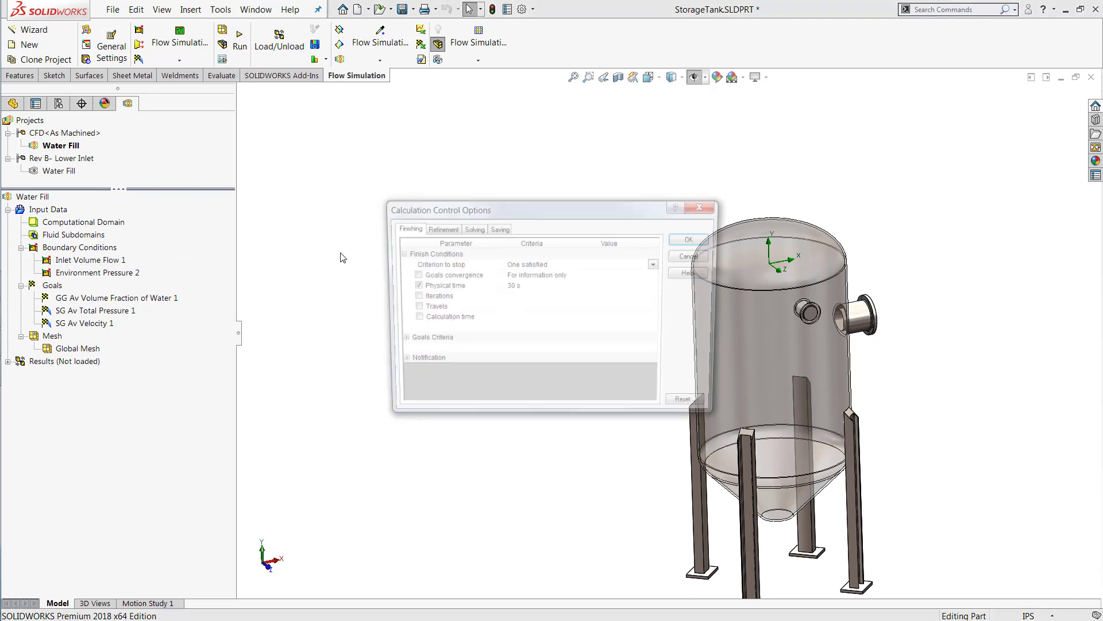
drag(461, 213, 241, 245)
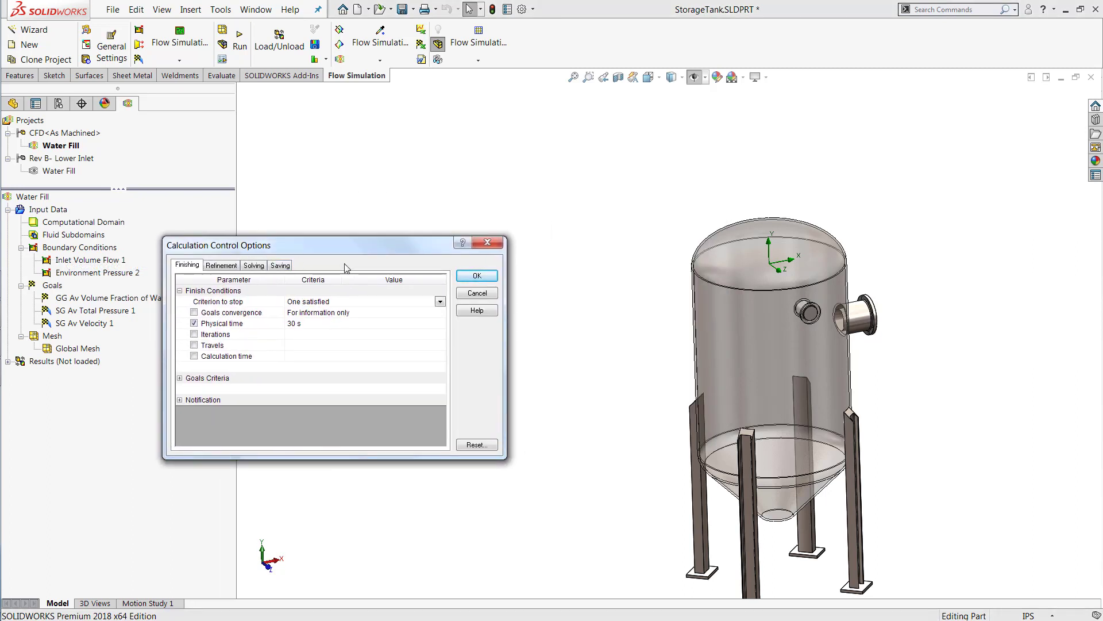
click(281, 266)
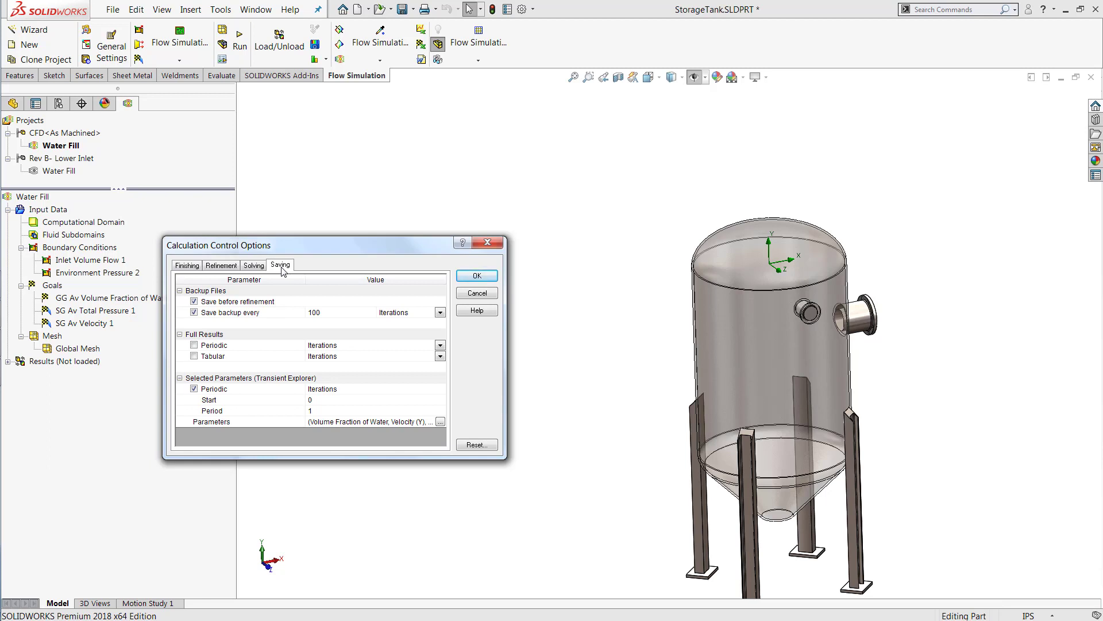
click(252, 267)
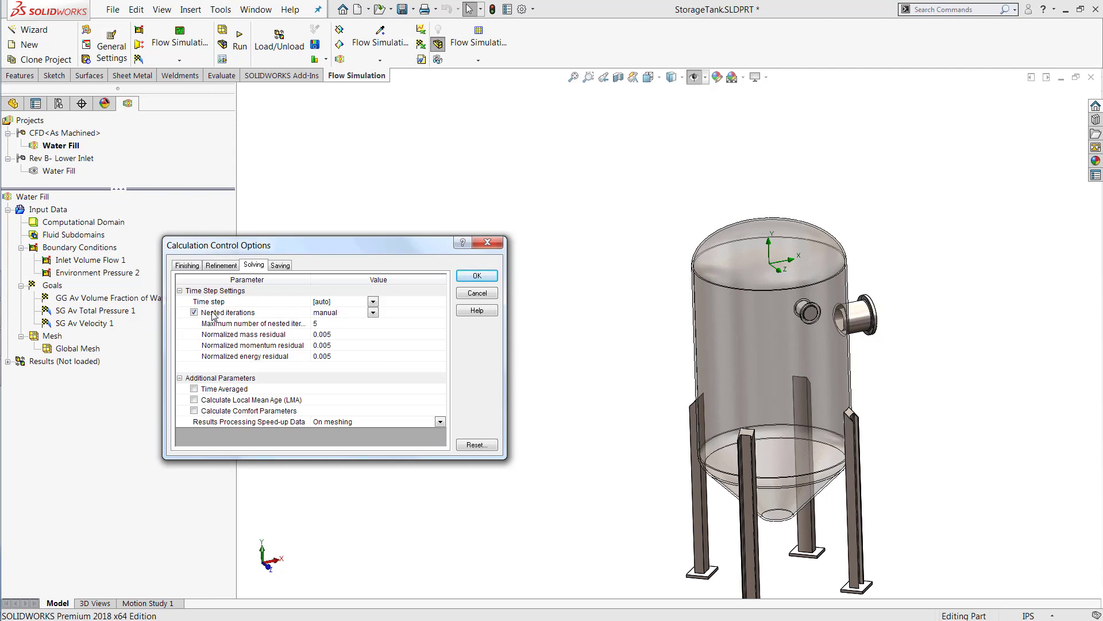
click(487, 242)
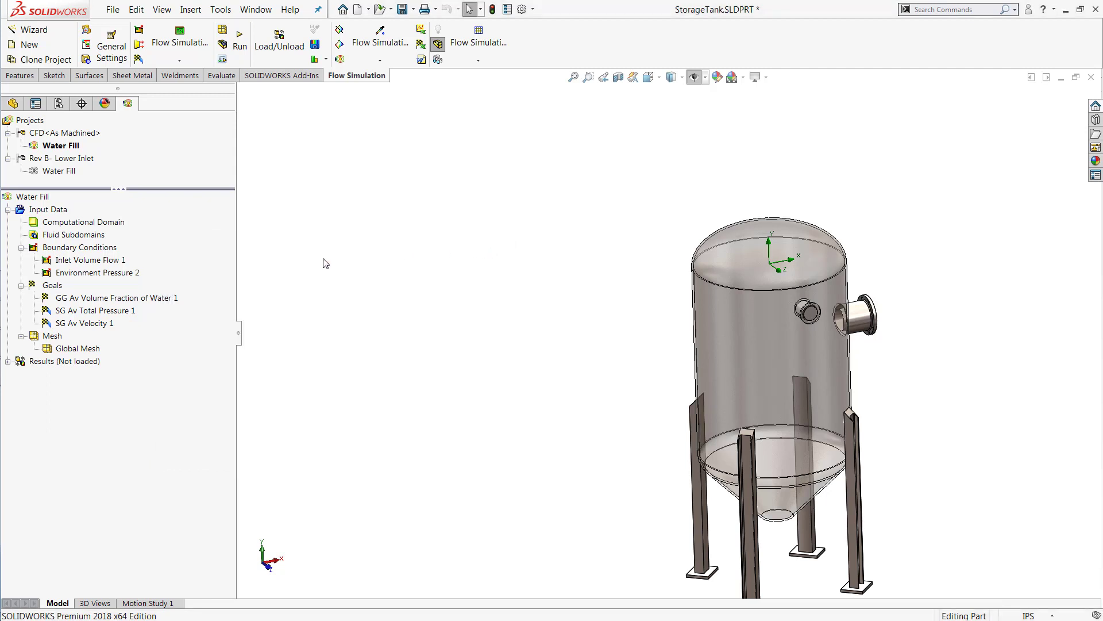
Load the results of the active Water Fill project and show Cut Plot 1 on the tank.
double_click(93, 364)
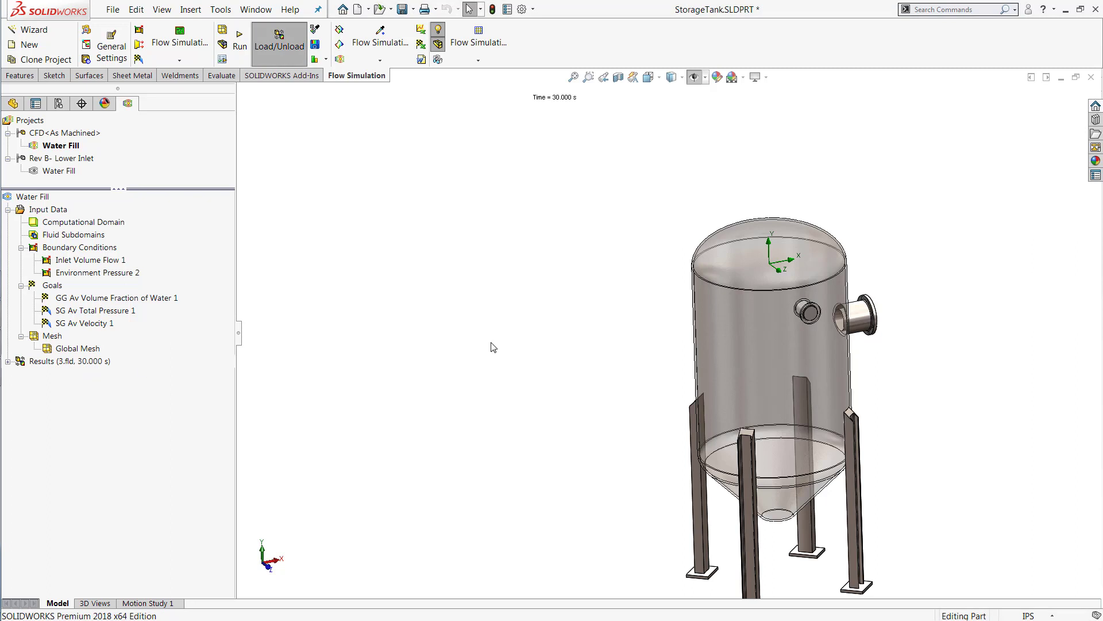
scroll(948, 406, up, 3)
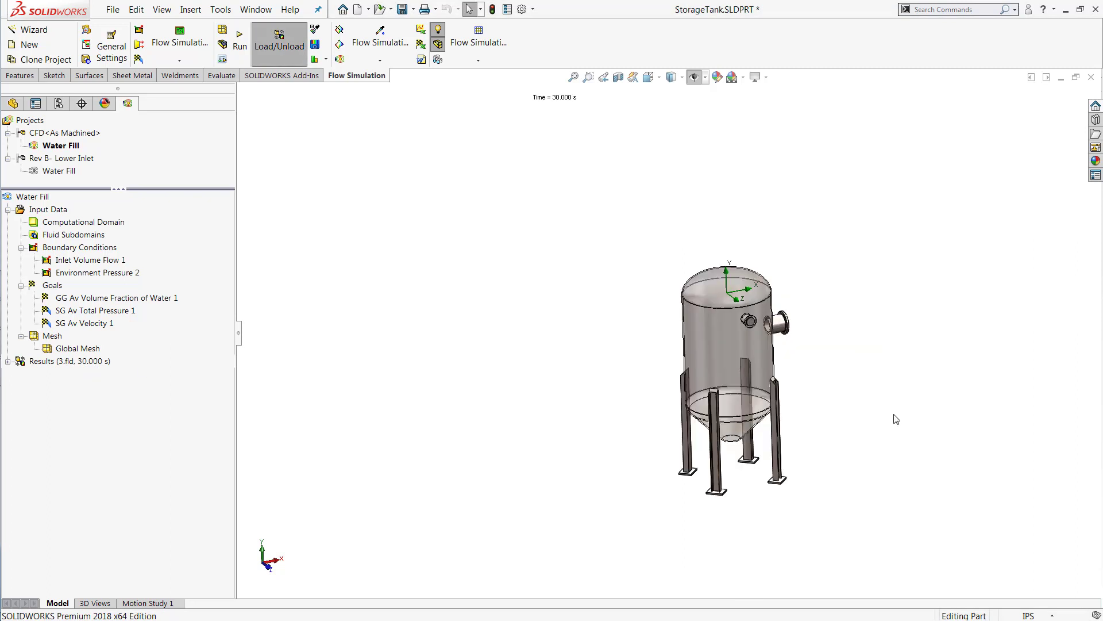
scroll(895, 419, down, 3)
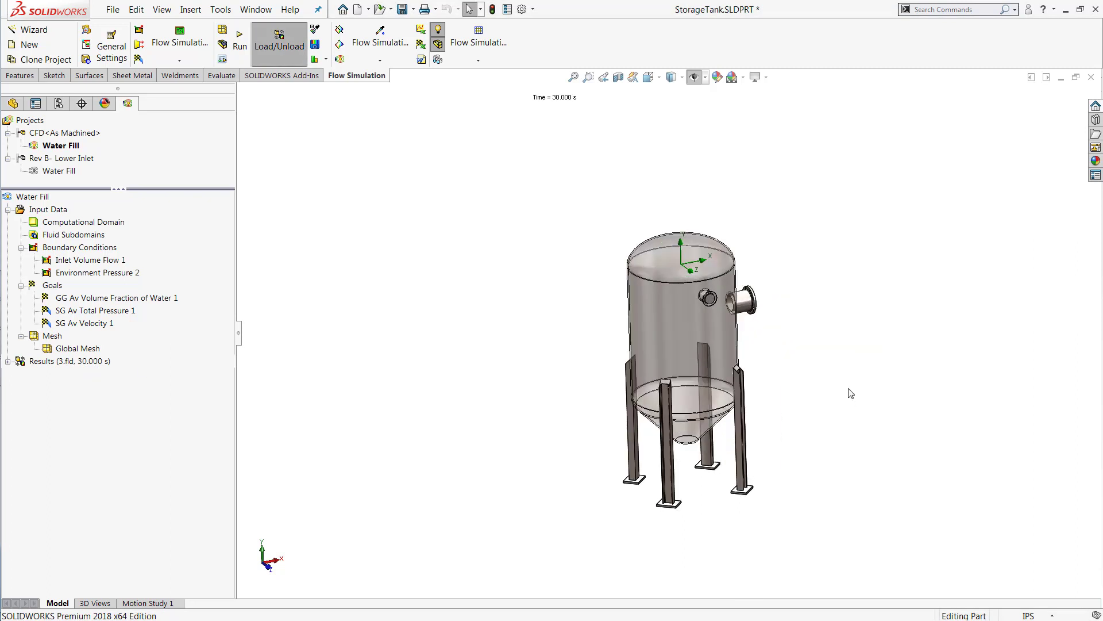
click(8, 361)
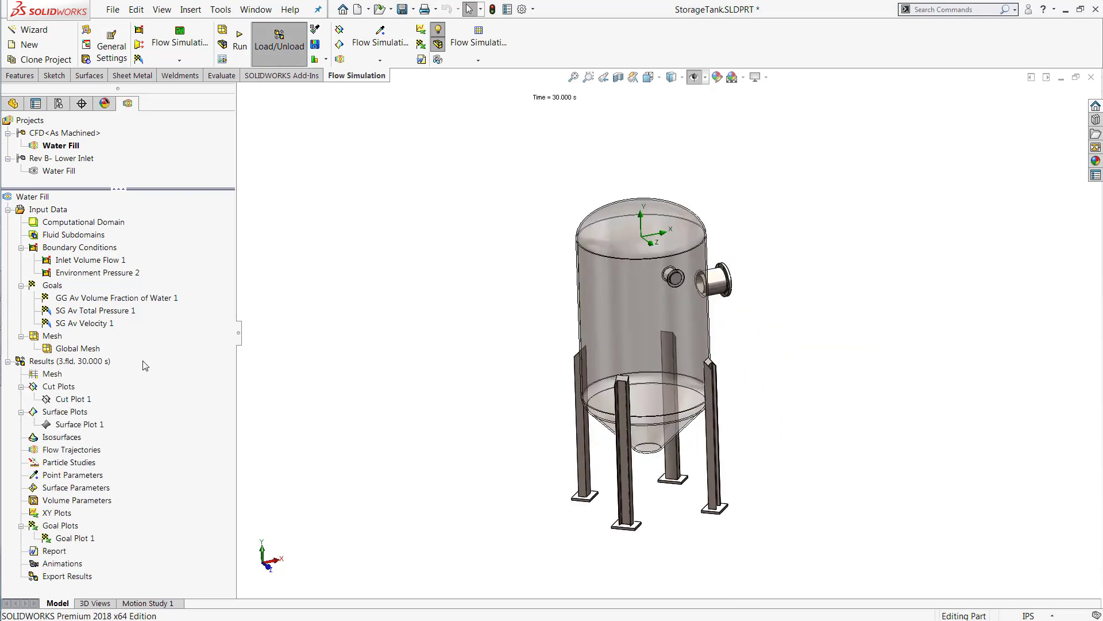
right_click(78, 404)
click(105, 425)
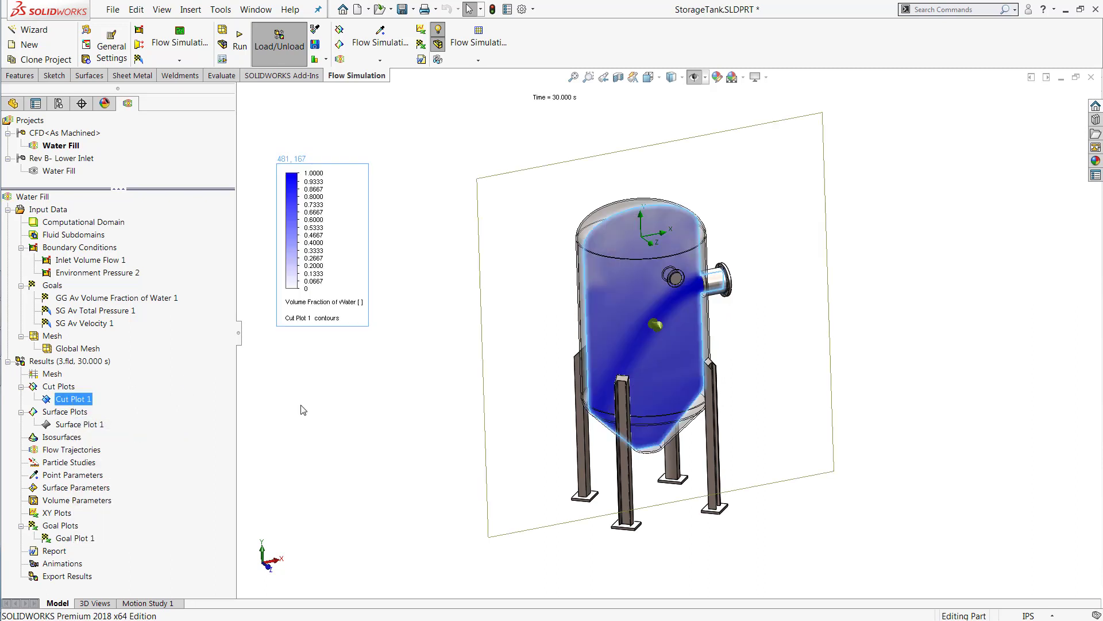
Examine the parameters available for the cut plot legend and the color bar's palettes, and leave both unchanged.
click(335, 303)
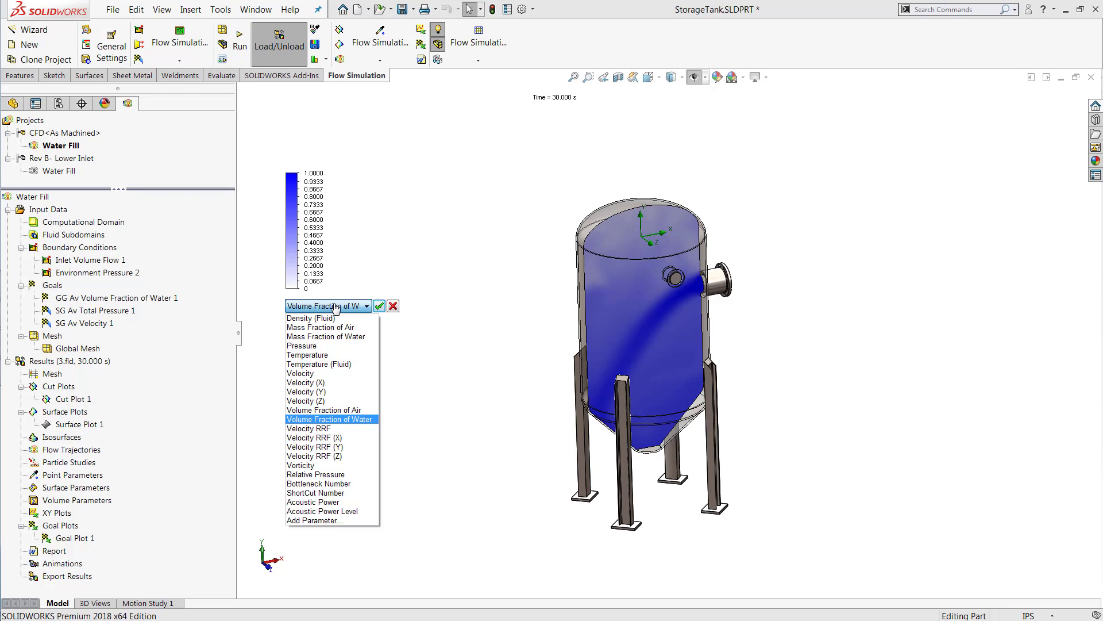
click(361, 305)
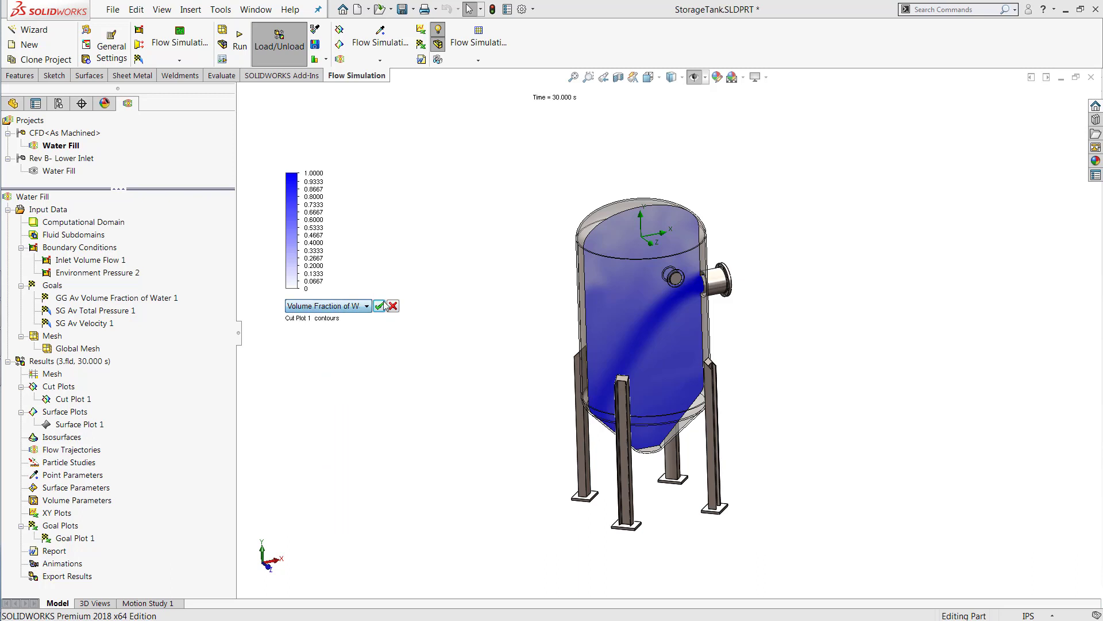
click(393, 307)
double_click(296, 232)
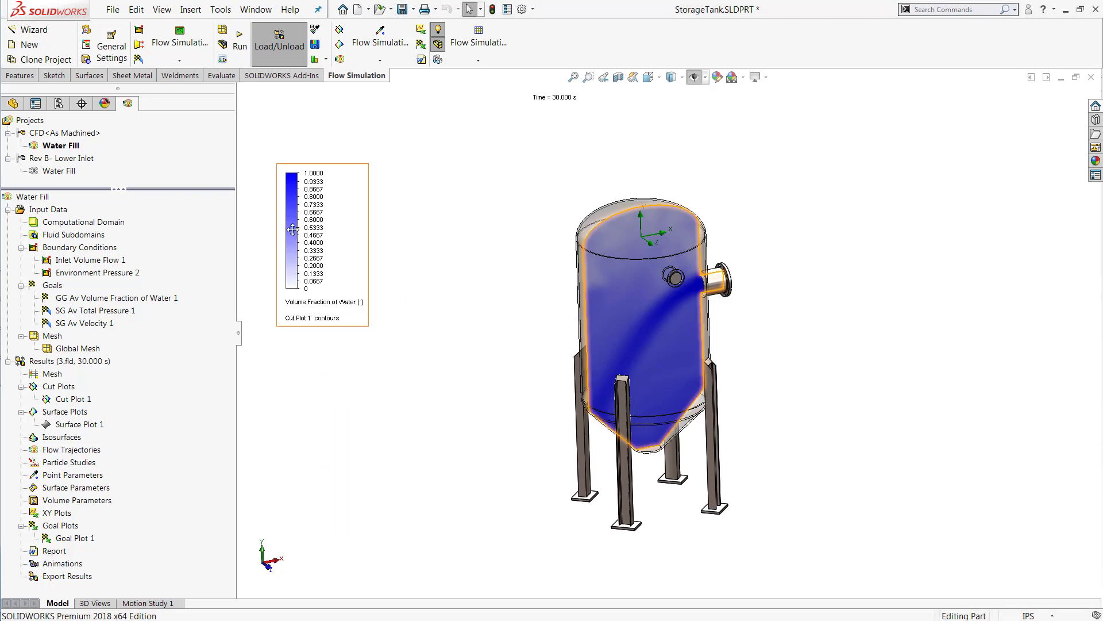
click(221, 258)
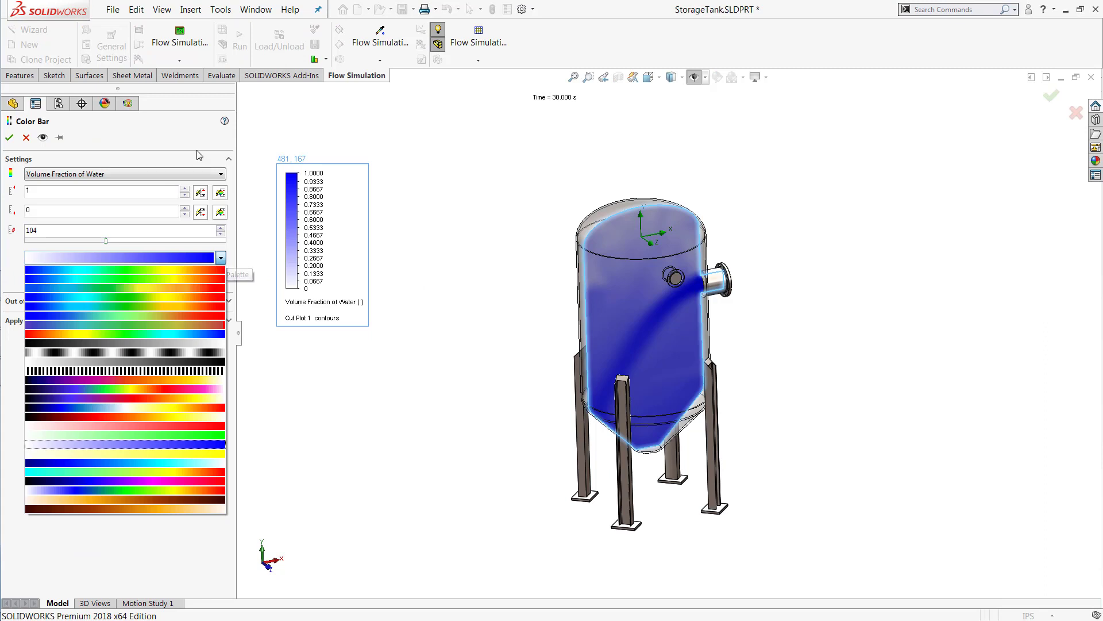
click(30, 140)
click(33, 138)
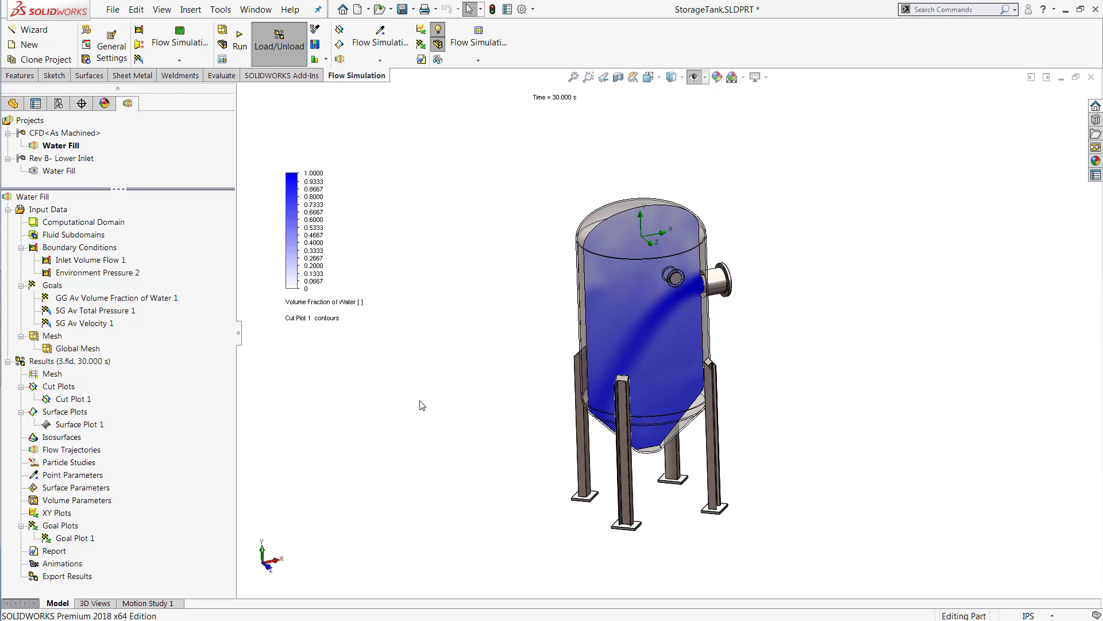
Open the results in Transient Explorer, reposition its timeline and play the water fill over time on the cut plot.
right_click(92, 362)
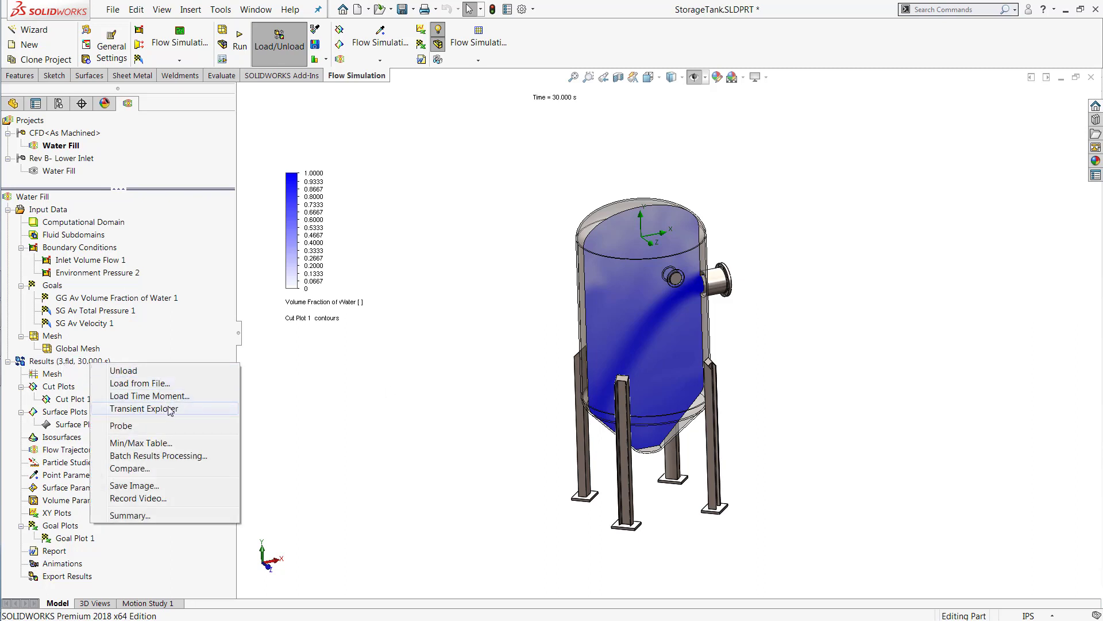
click(193, 409)
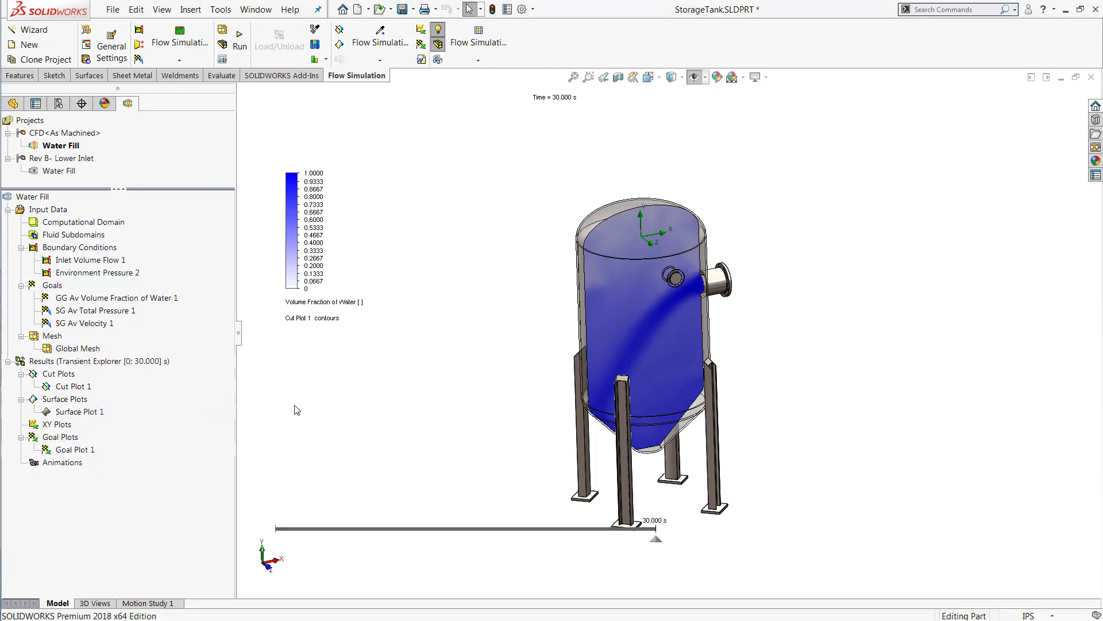
drag(333, 534, 415, 571)
click(349, 565)
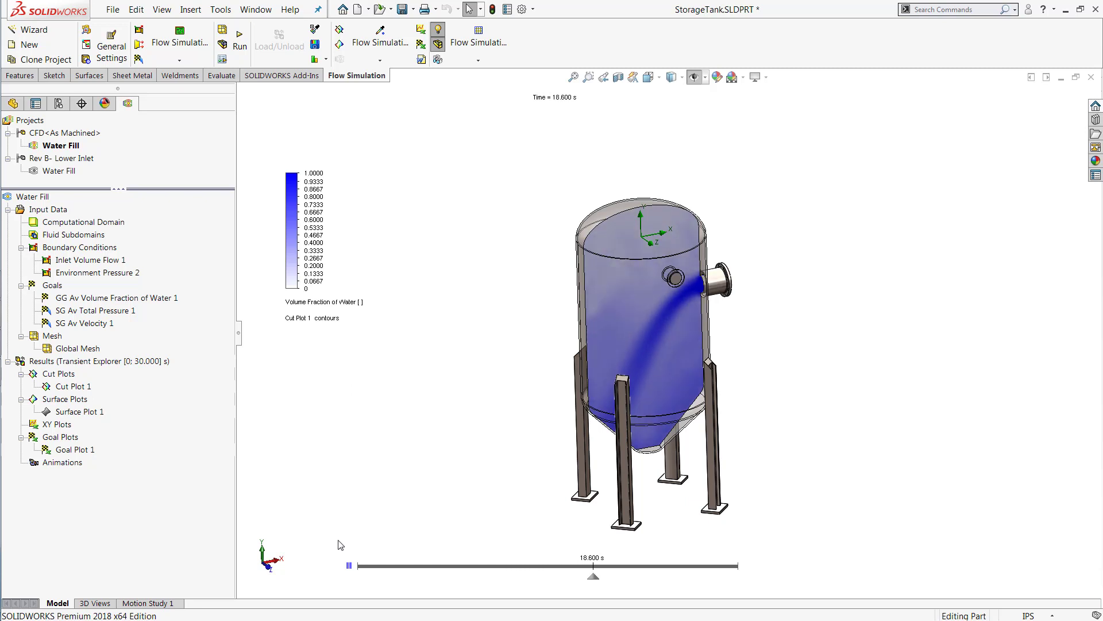
Hide Cut Plot 1 and exit Transient Explorer to return to the standard results.
right_click(68, 387)
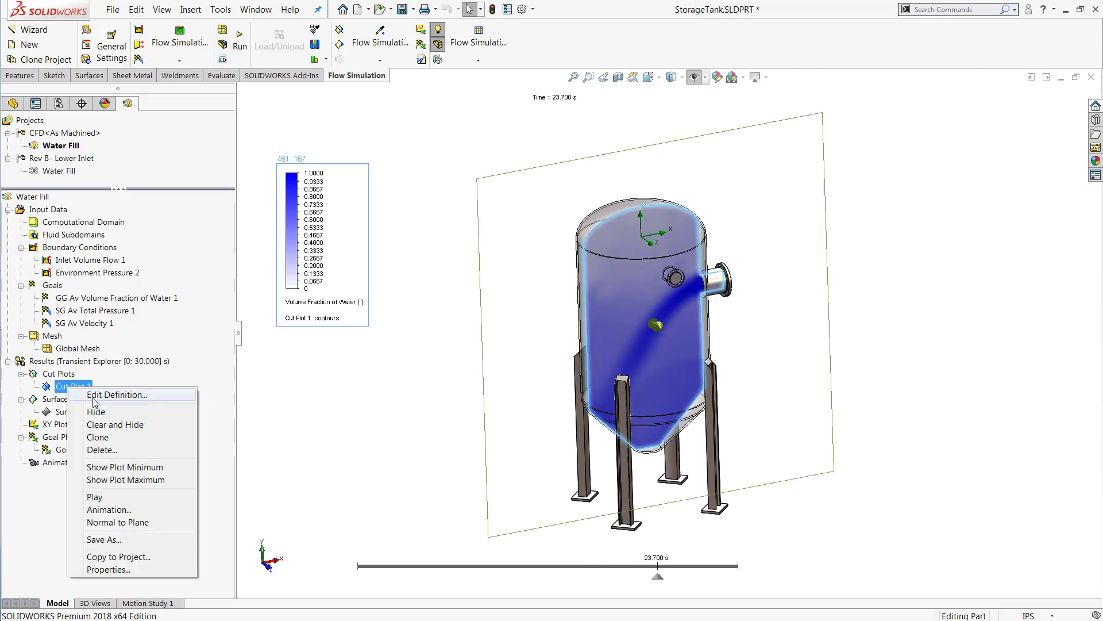
click(105, 409)
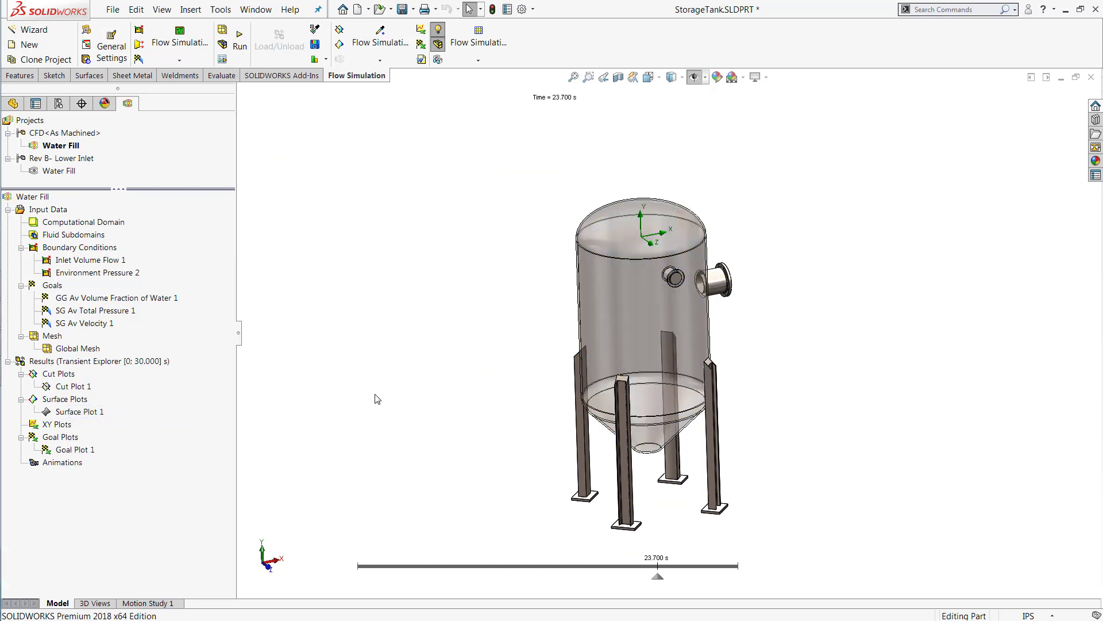
right_click(144, 362)
click(173, 369)
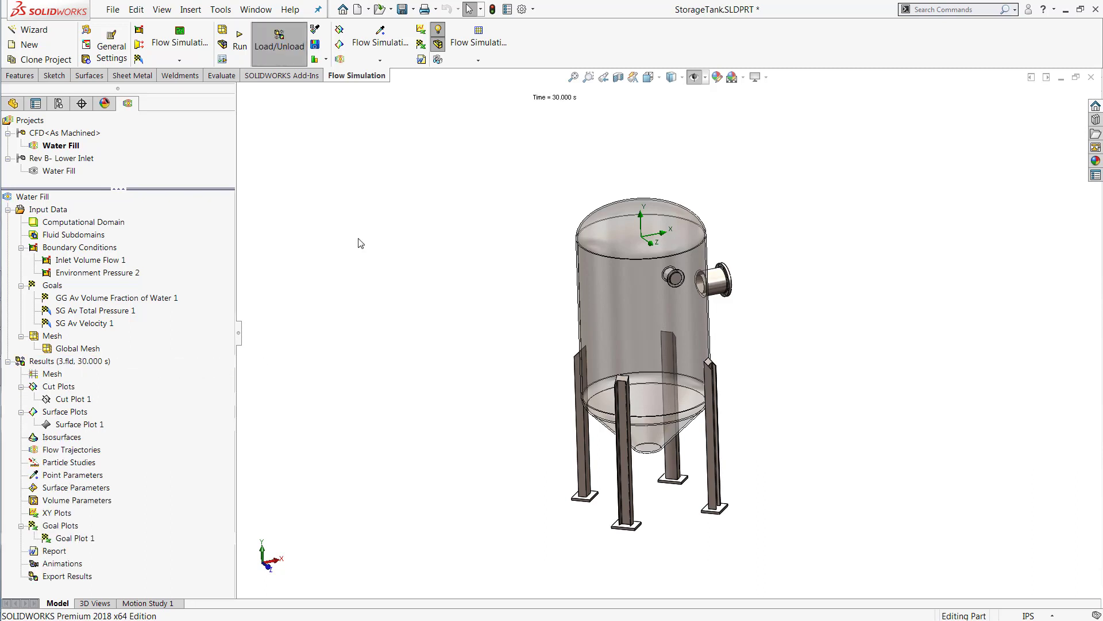
Activate the Water Fill project under the Rev B- Lower Inlet configuration.
right_click(59, 172)
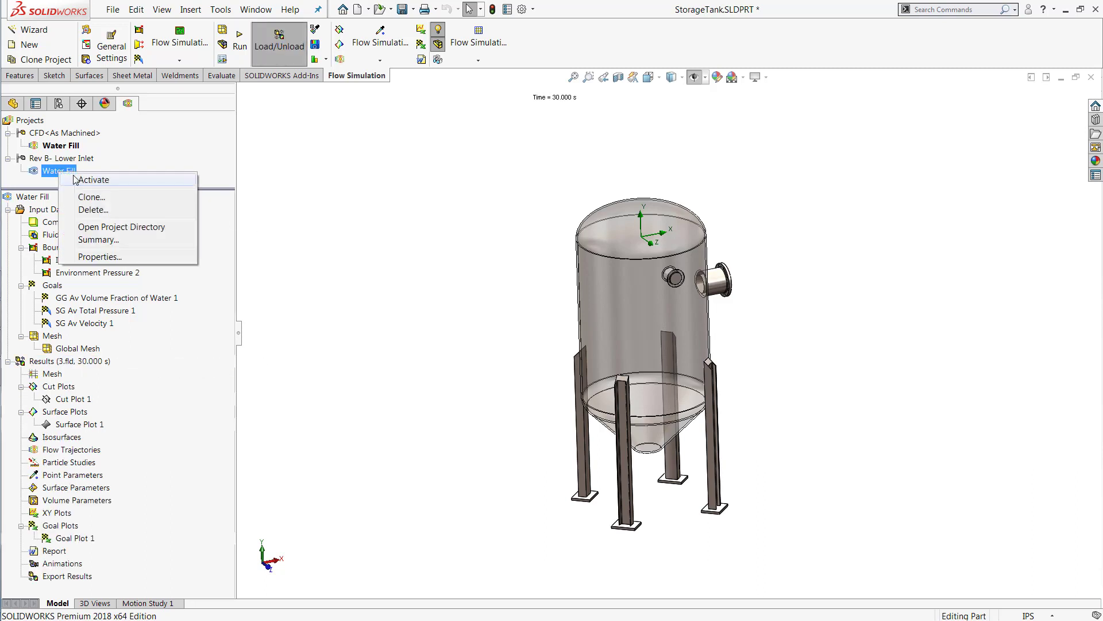
click(79, 180)
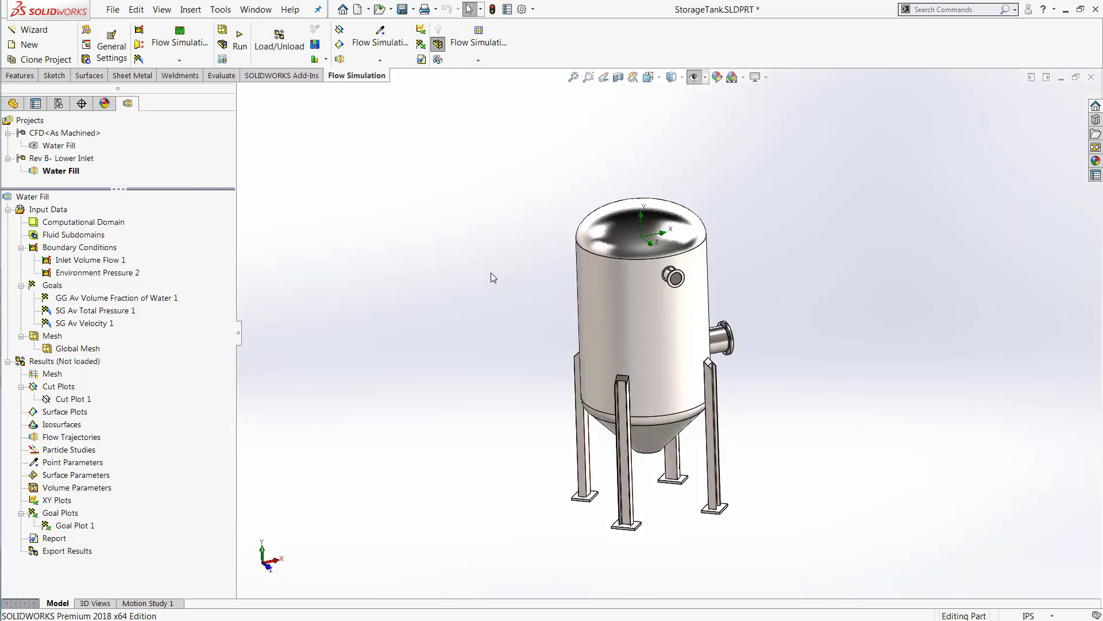
click(109, 311)
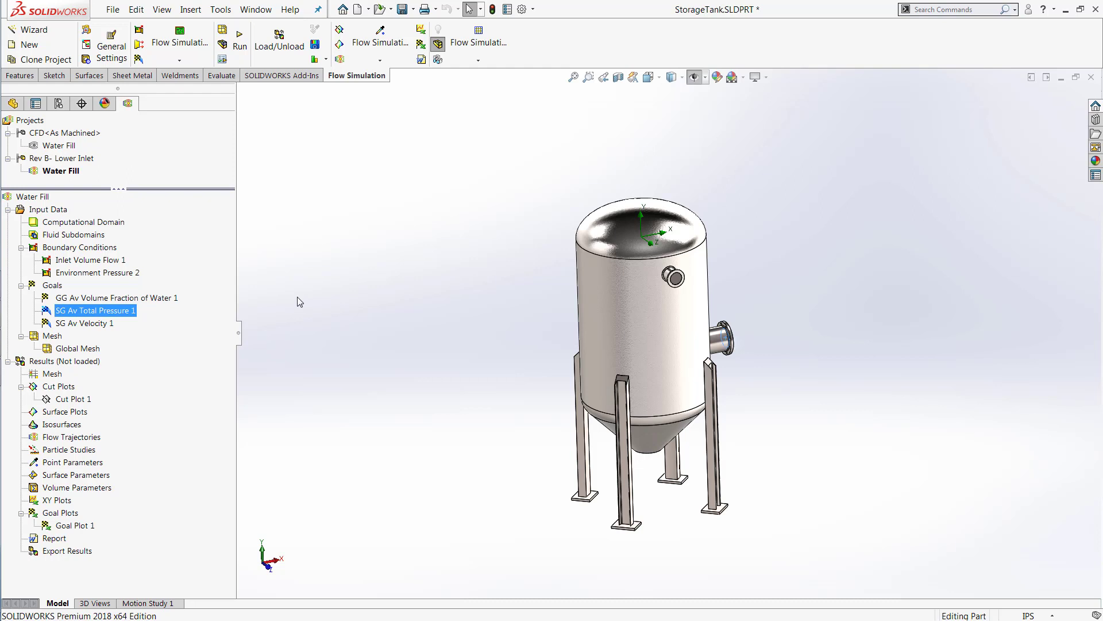
Cut the tank open with a planar section view along the Front Plane, through the large inlet nozzle.
click(619, 81)
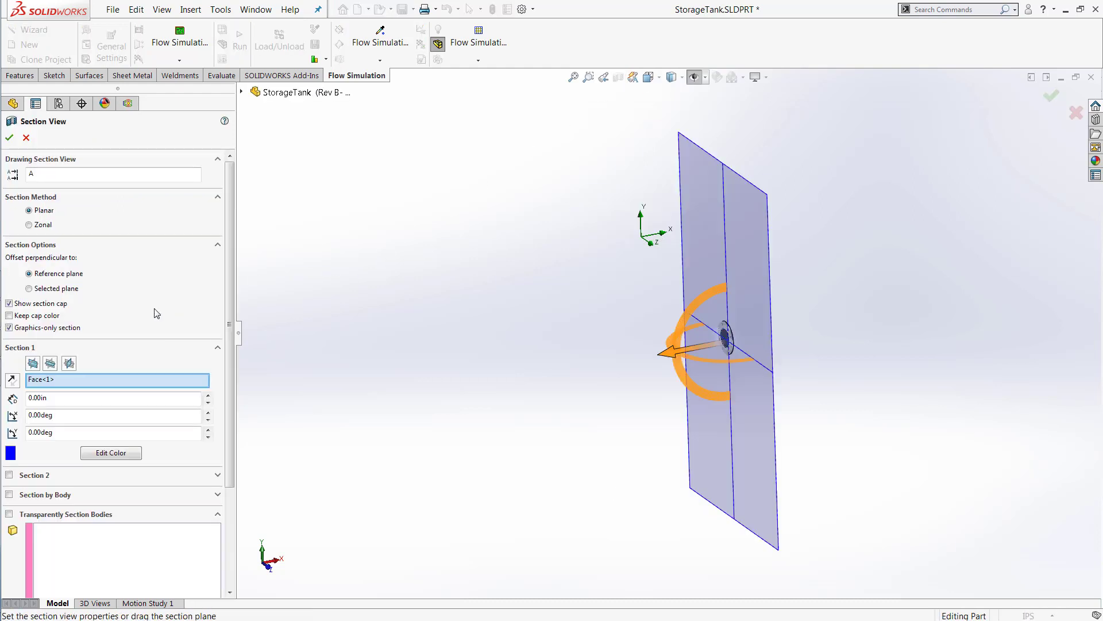
click(51, 364)
click(69, 364)
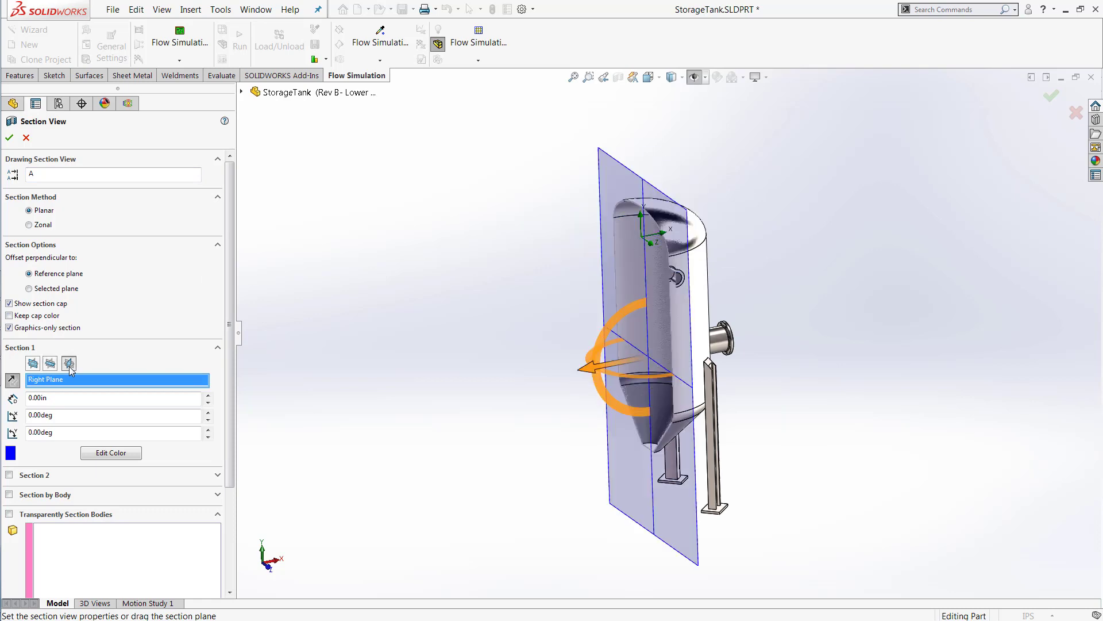
click(39, 366)
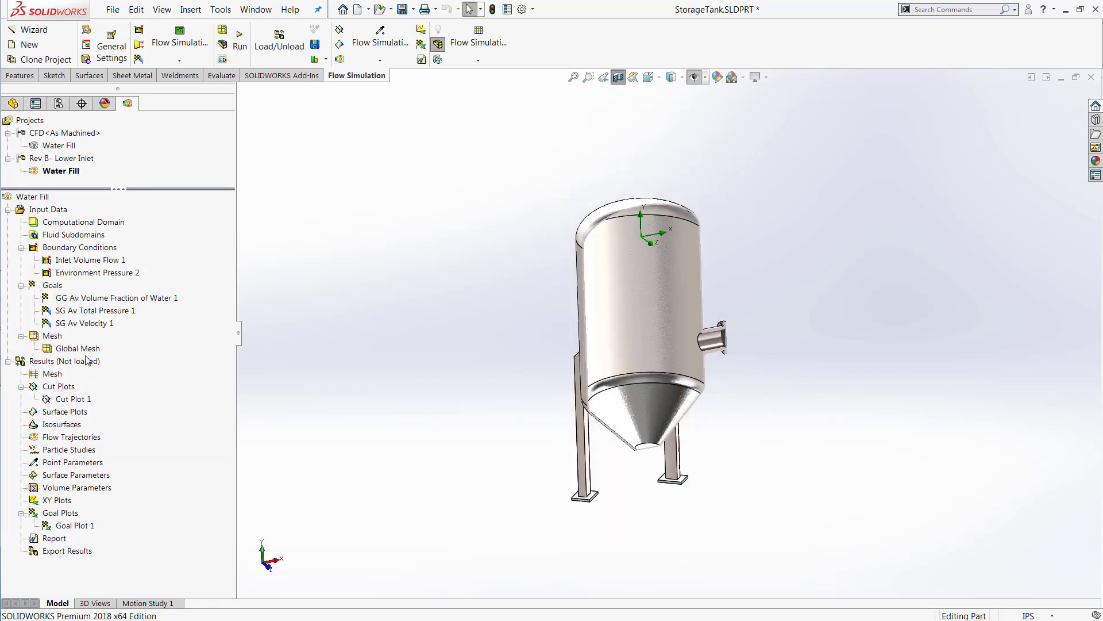
click(26, 137)
Load the results of the Rev B- Lower Inlet project and show Cut Plot 1 on the sectioned tank.
right_click(76, 405)
click(92, 427)
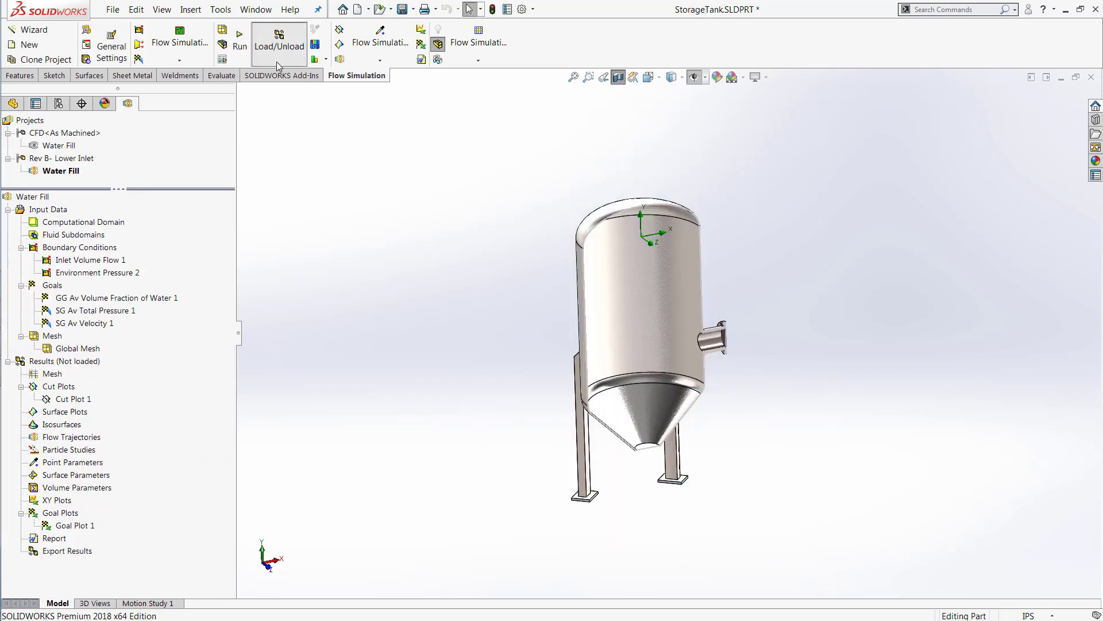
right_click(83, 401)
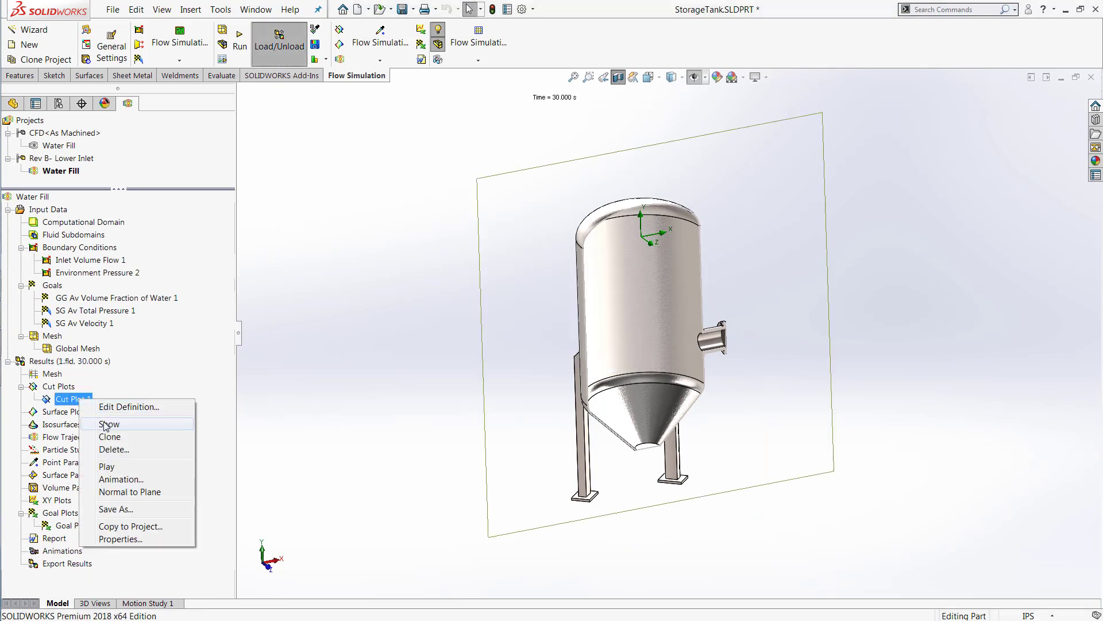
click(109, 423)
click(443, 323)
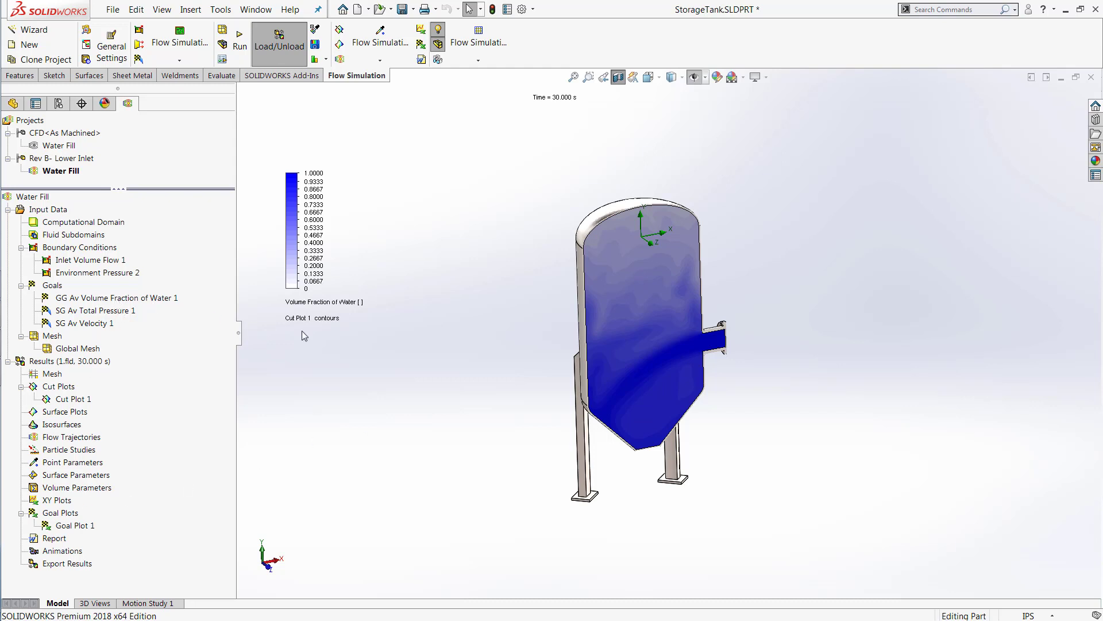
Run a comparison of Cut Plot 1 and Goal Plot 1 between the CFD<As Machined> and Rev B- Lower Inlet Water Fill projects.
click(325, 60)
click(345, 266)
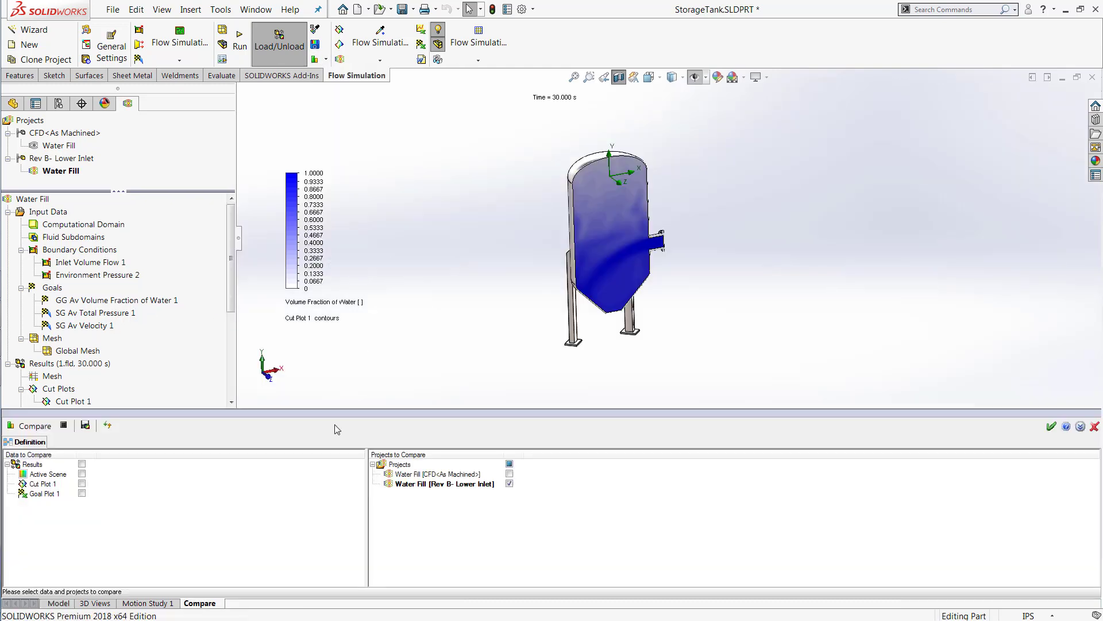
click(510, 474)
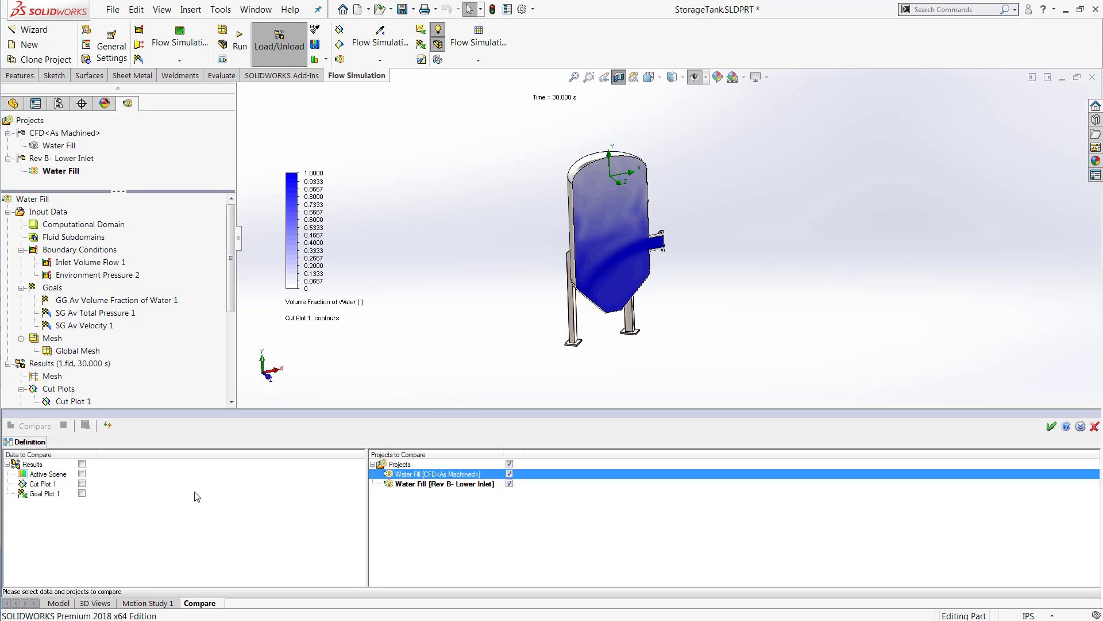
click(82, 493)
click(82, 483)
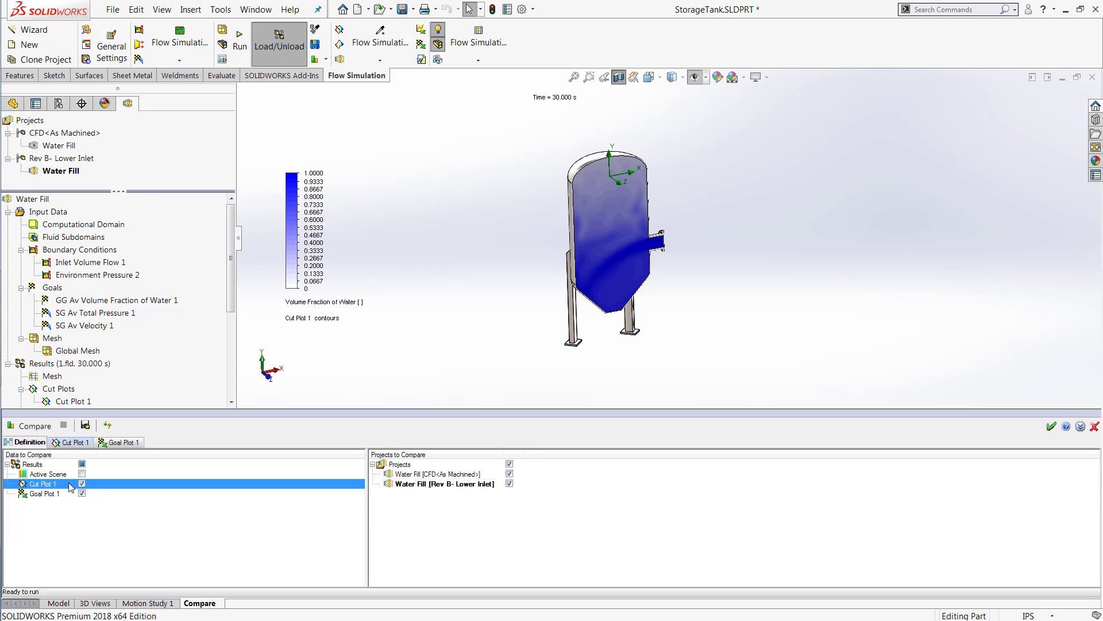
click(32, 428)
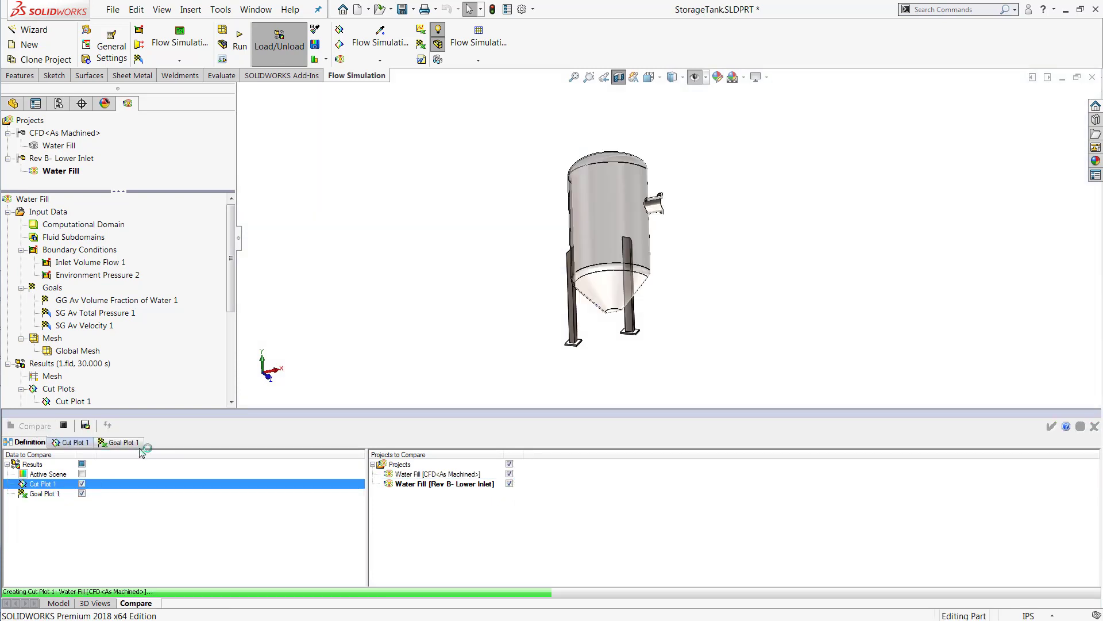
Examine the compared Cut Plot 1 images and the Goal Plot 1 summary table for both inlet designs.
click(77, 444)
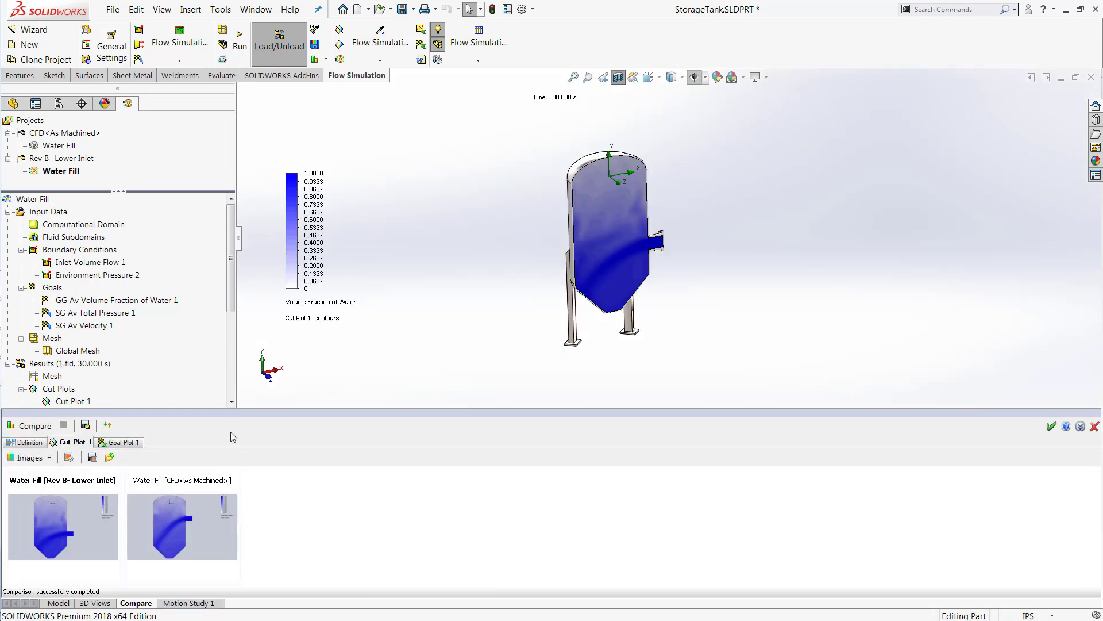
click(135, 444)
click(39, 459)
click(257, 548)
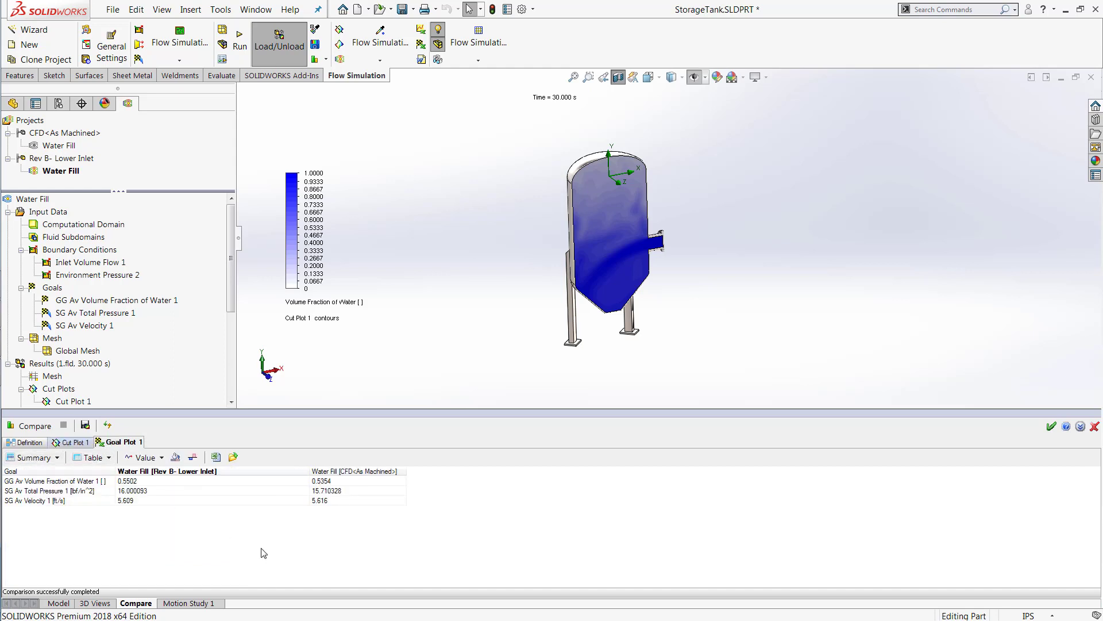
Show the Goal Plot 1 comparison as History charts, enlarge the comparison area to examine the curves, and shrink it back.
click(33, 457)
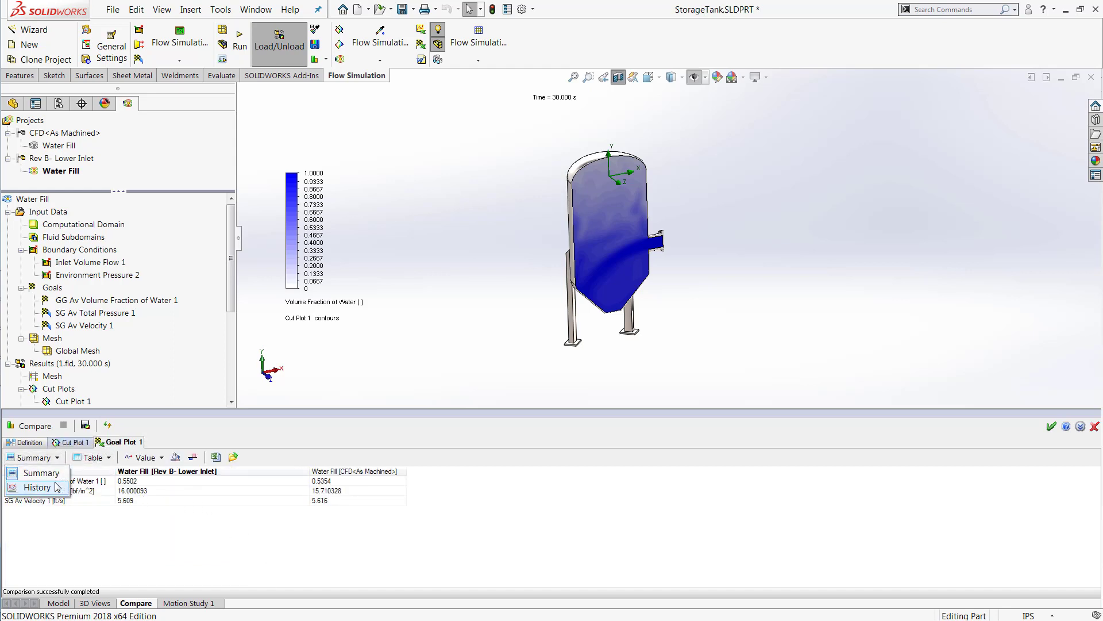
click(26, 484)
drag(417, 412, 430, 248)
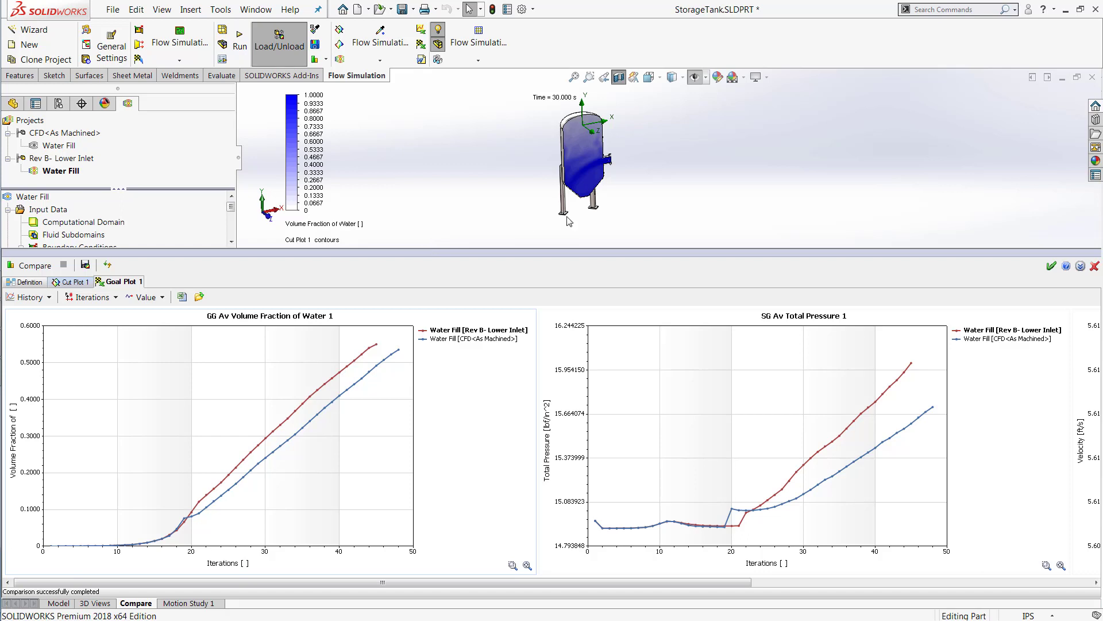
drag(596, 250, 595, 407)
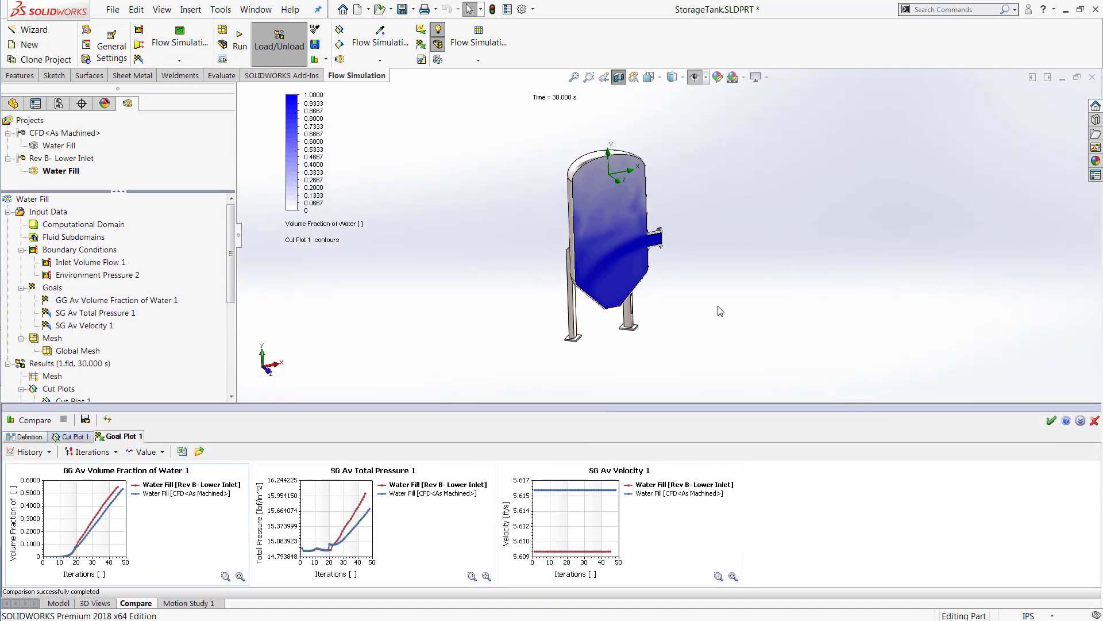